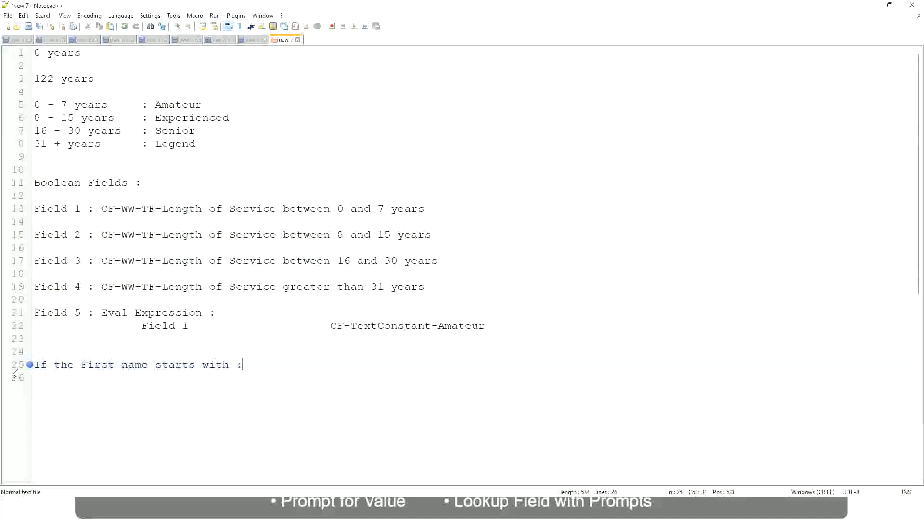
Step: Complete the first-name rule on line 25 with the range A - G and the quoted value "A Listers"
type("a")
key("BackSpace")
type("A - G")
type("A lI")
key("BackSpace")
key("BackSpace")
type("Listers")
key("Left")
key("ctrl+Left")
key("ctrl+Left")
type("\"\"")
key("Right")
key("BackSpace")
key("Right")
key("Right")
key("Right")
key("Right")
key("Right")
key("Right")
key("Right")
key("Right")
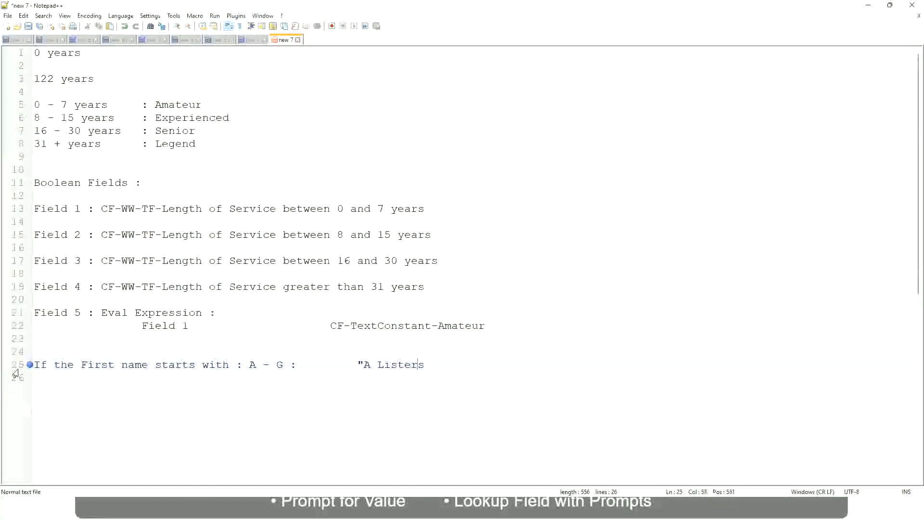
key("Return")
type("\"")
key("BackSpace")
key("BackSpace")
type("\"\"")
key("BackSpace")
Step: Add a line for the range H - P with the quoted value "His Majesty"
key("Return")
type("H -")
type("P")
key("Tab")
key("Tab")
key("Tab")
key("Tab")
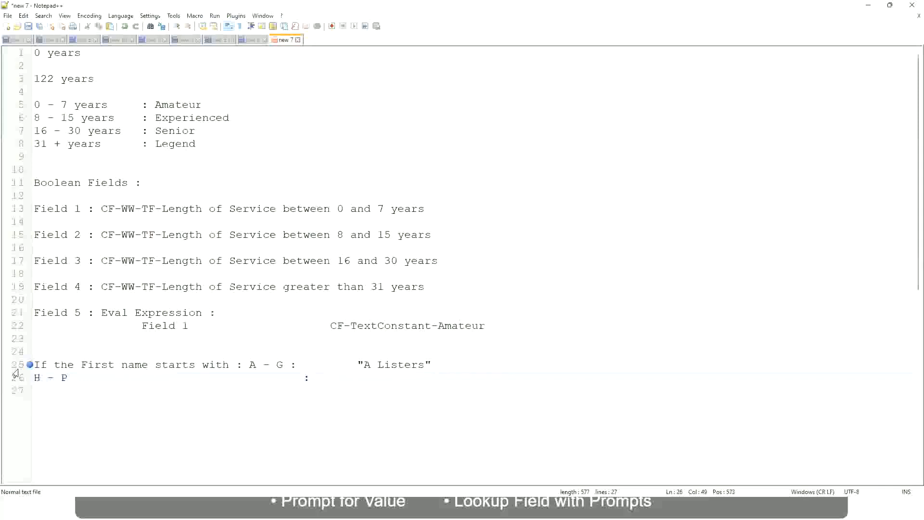
type("\"His Majesty\"\"")
key("BackSpace")
key("Return")
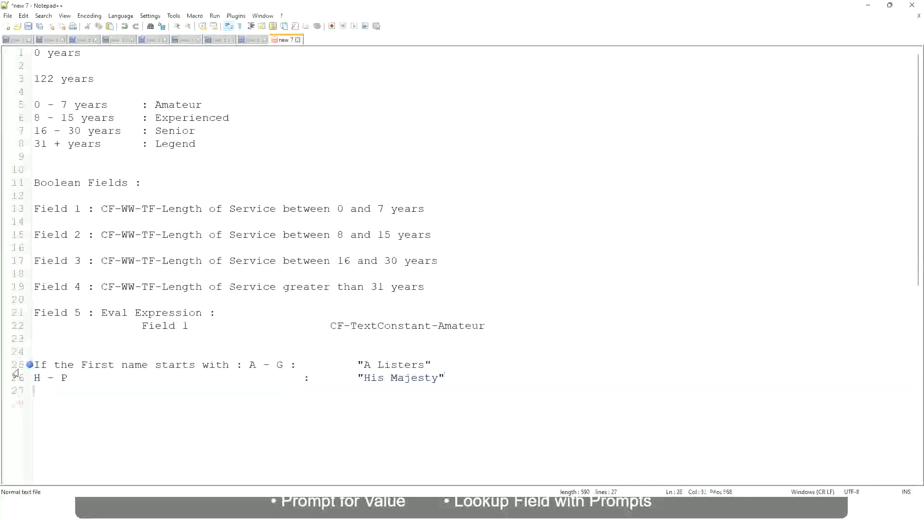
Step: Add a line for the range L - Z with the quoted value "Lords"
type("L")
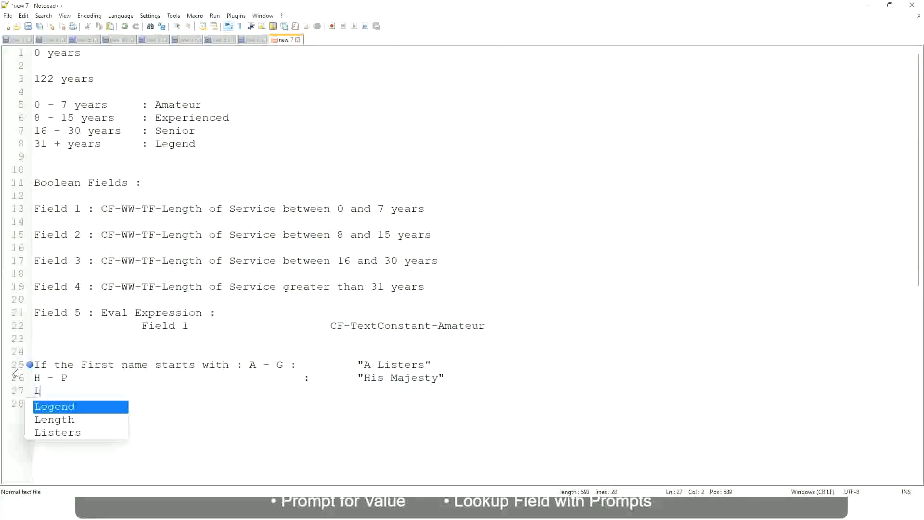
type(" - Z")
key("Tab")
key("Tab")
key("Tab")
key("Tab")
key("Tab")
key("Tab")
key("Tab")
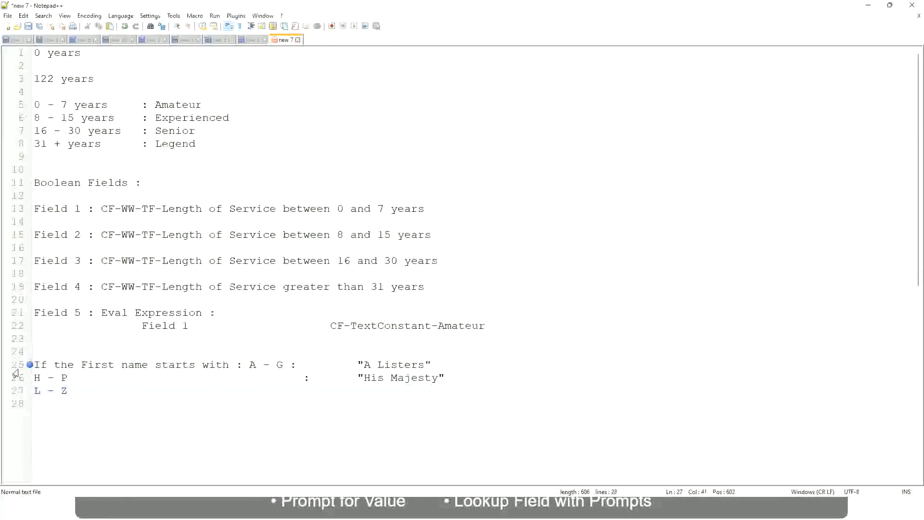
type(":       \"Lords\"")
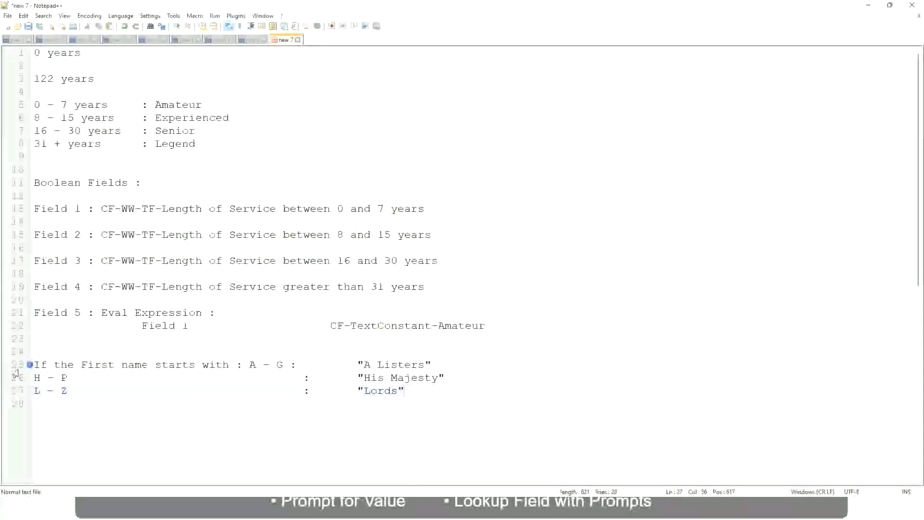
key("Right")
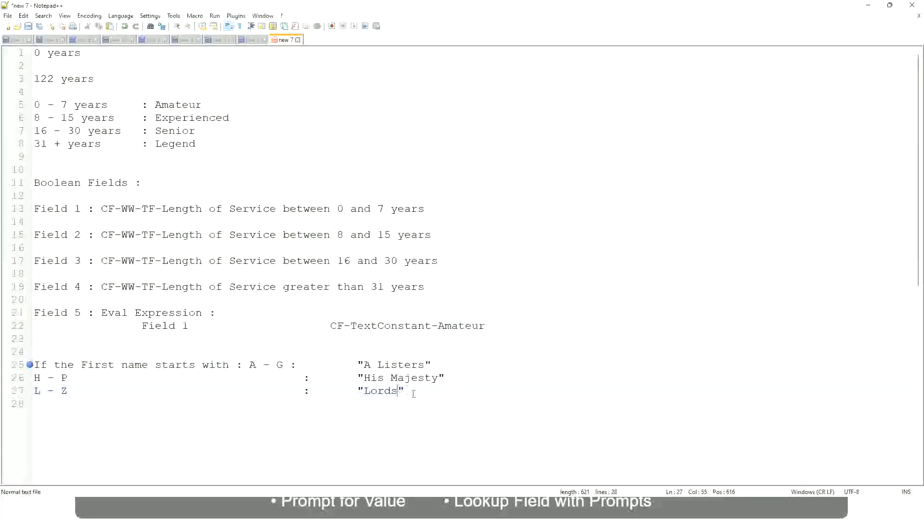
Step: Replace the three first-name rule lines with a new line that begins with "If"
left_click_drag(401, 391, 442, 365)
left_click(380, 364)
left_click(418, 379)
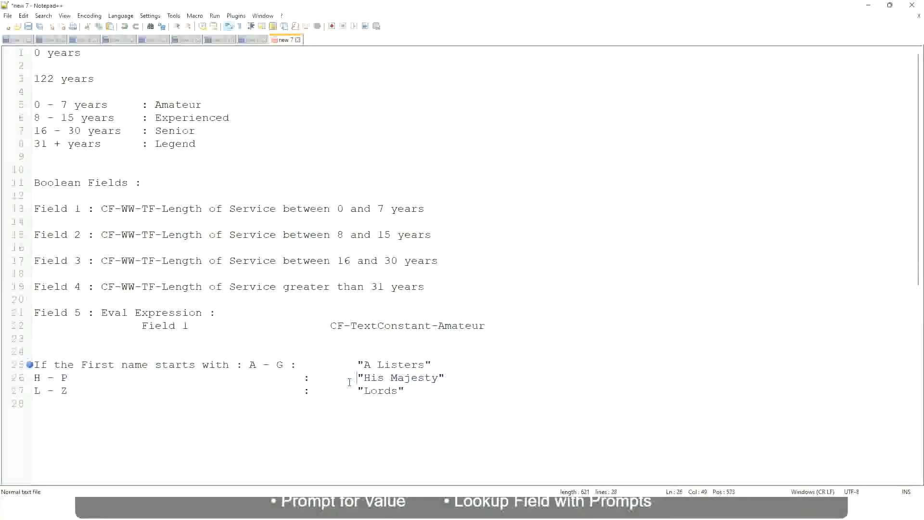
left_click_drag(413, 392, 32, 365)
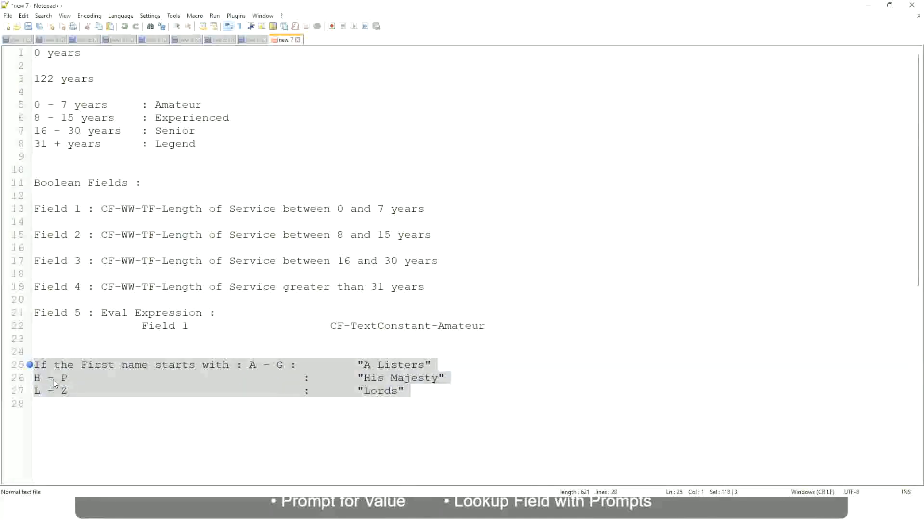
type("If ")
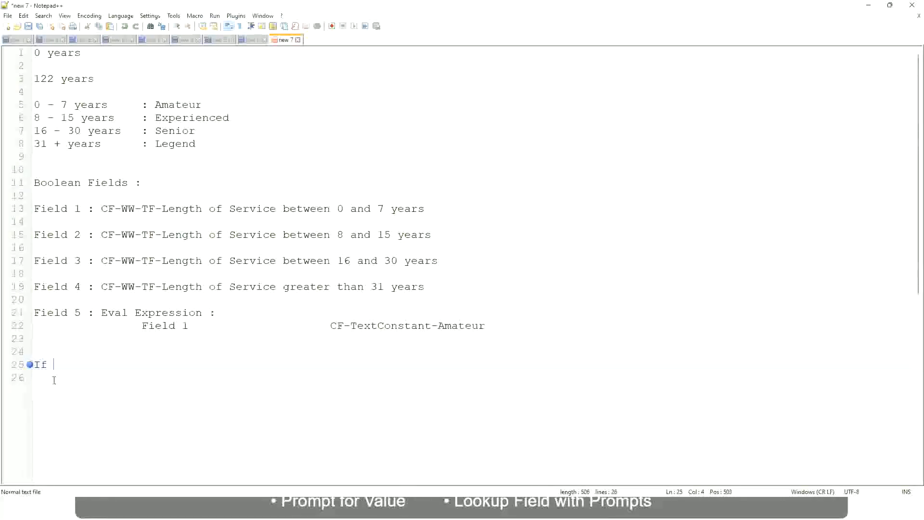
type("Prior E")
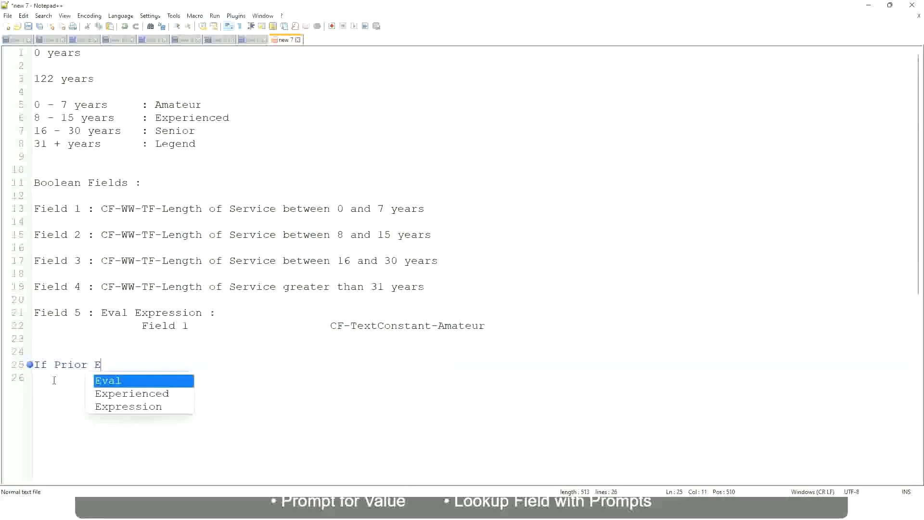
type("xperience")
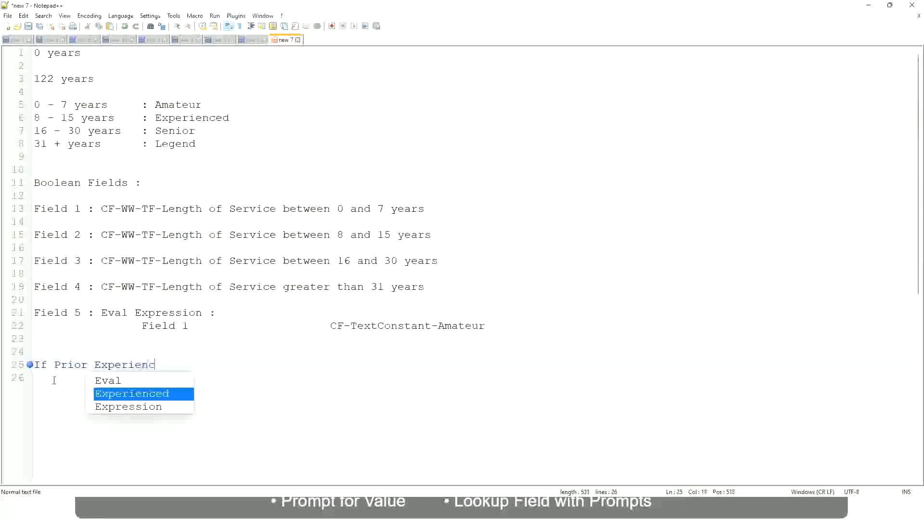
key("BackSpace")
key("BackSpace")
key("BackSpace")
key("BackSpace")
key("BackSpace")
key("BackSpace")
key("BackSpace")
key("BackSpace")
key("BackSpace")
key("BackSpace")
key("BackSpace")
key("BackSpace")
key("BackSpace")
key("BackSpace")
key("BackSpace")
key("BackSpace")
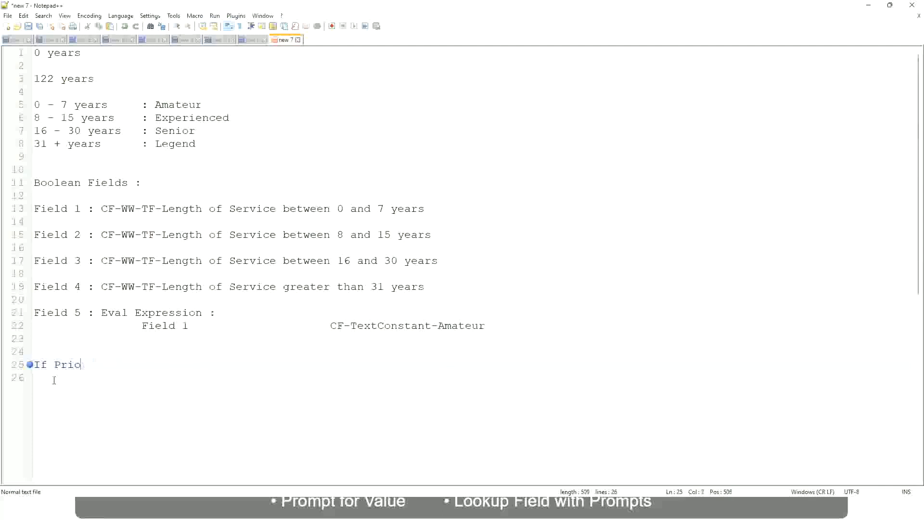
type("Job Profile is ")
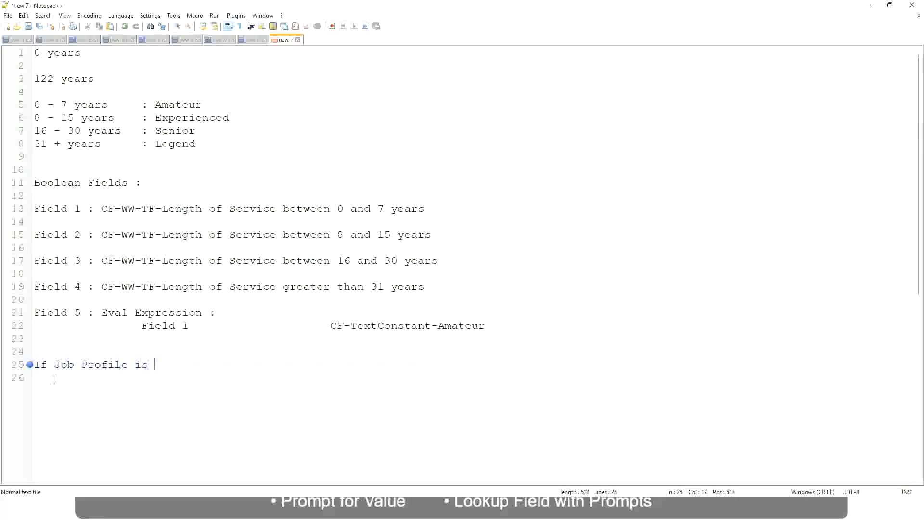
type(": Manager")
key("BackSpace")
key("BackSpace")
key("BackSpace")
key("BackSpace")
key("BackSpace")
key("BackSpace")
key("BackSpace")
key("BackSpace")
key("BackSpace")
key("BackSpace")
key("BackSpace")
key("BackSpace")
key("BackSpace")
key("BackSpace")
key("BackSpace")
key("BackSpace")
key("BackSpace")
key("BackSpace")
key("BackSpace")
key("BackSpace")
Step: Word the condition on line 25 as "If Management Level is Manager or Above"
type("Manage")
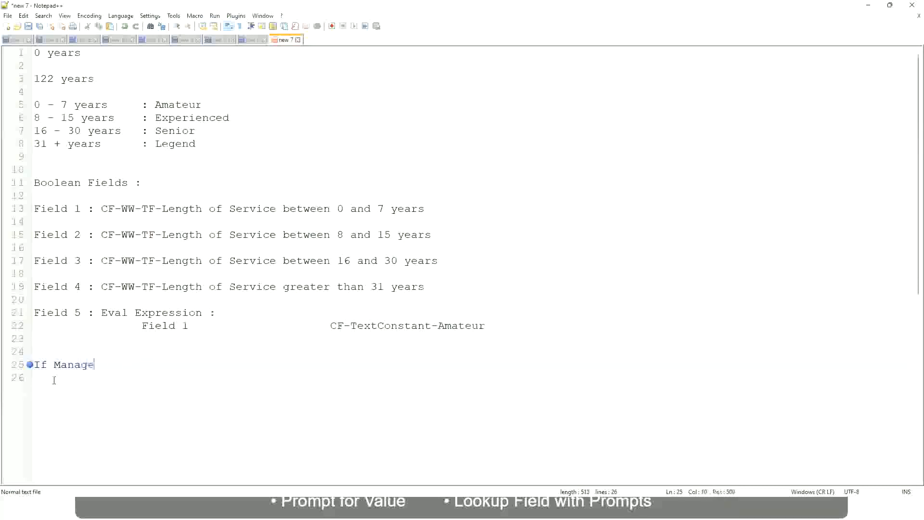
type("ment Level is Manager ")
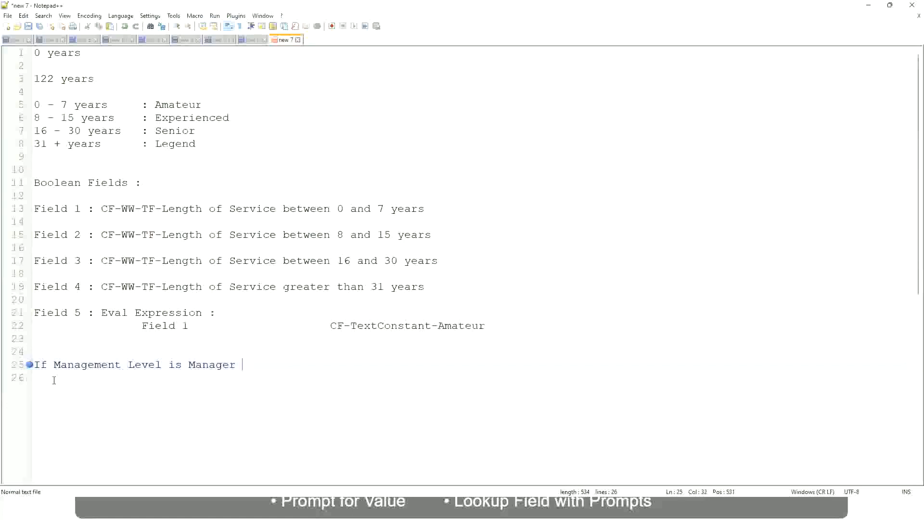
type("or Above")
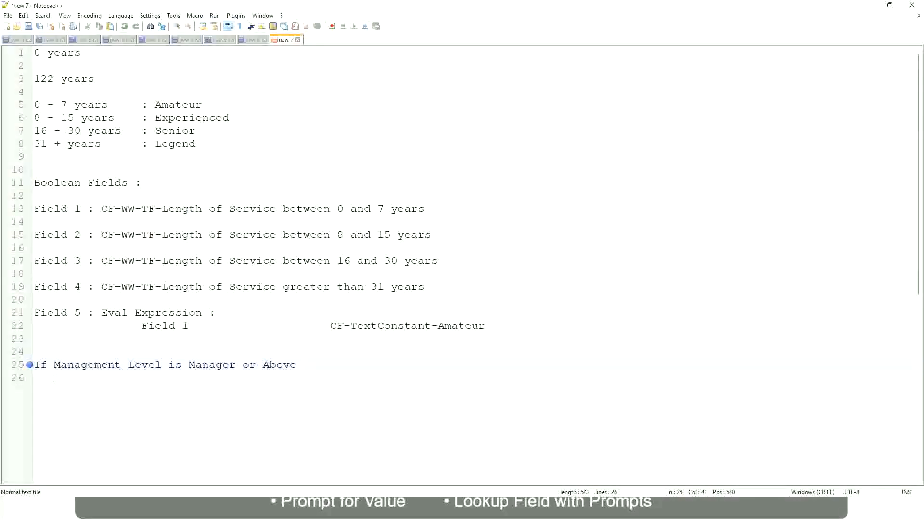
Step: Add the outcome "Proposed Allowance Plan : Car Allowance" in a spaced column beside the Manager condition
key("Tab")
key("Tab")
key("Tab")
key("Tab")
type("Proposed")
type("Allowance ")
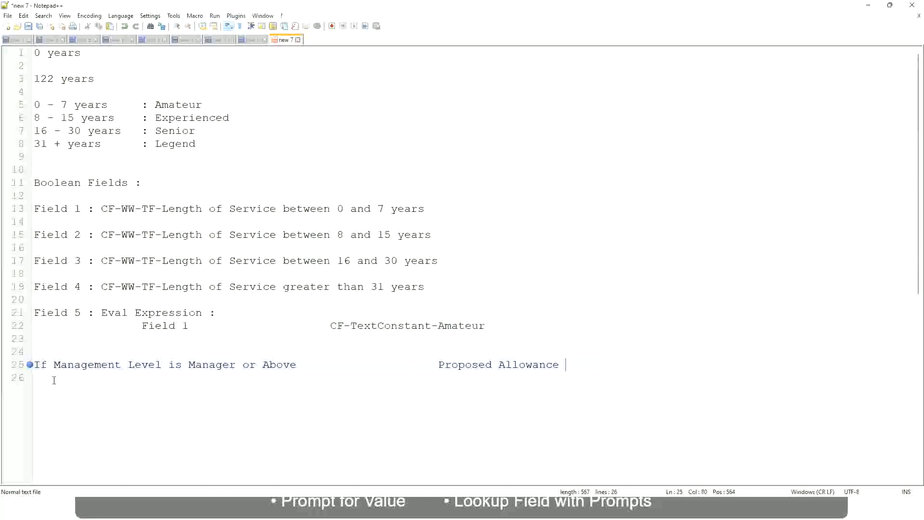
type("Plan")
type(": Car Allowance")
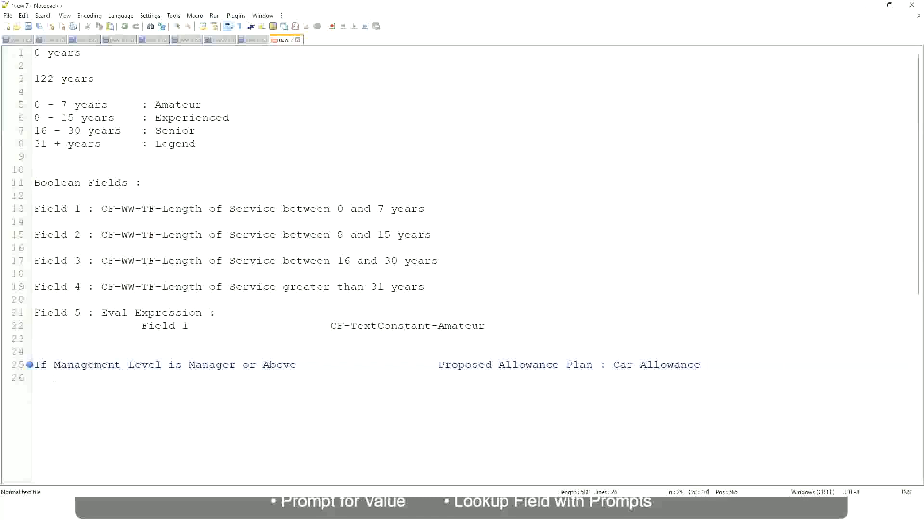
Step: Start a second condition line with "If Management Level is" and delete "or Above" from the Manager line
key("Return")
type("If Management Level is")
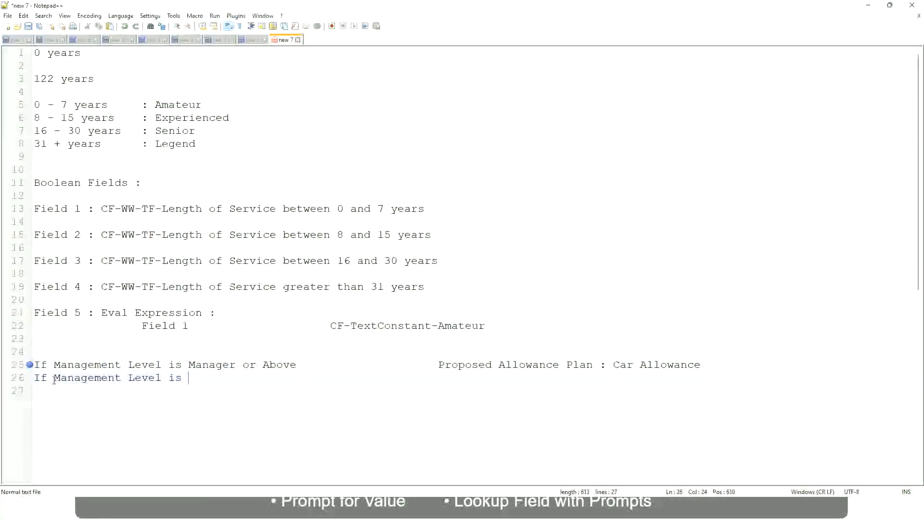
key("Up")
key("shift+Right")
key("shift+Right")
key("shift+Right")
key("shift+Right")
key("shift+Right")
key("shift+Right")
key("shift+Right")
key("shift+Right")
key("shift+Right")
key("Delete")
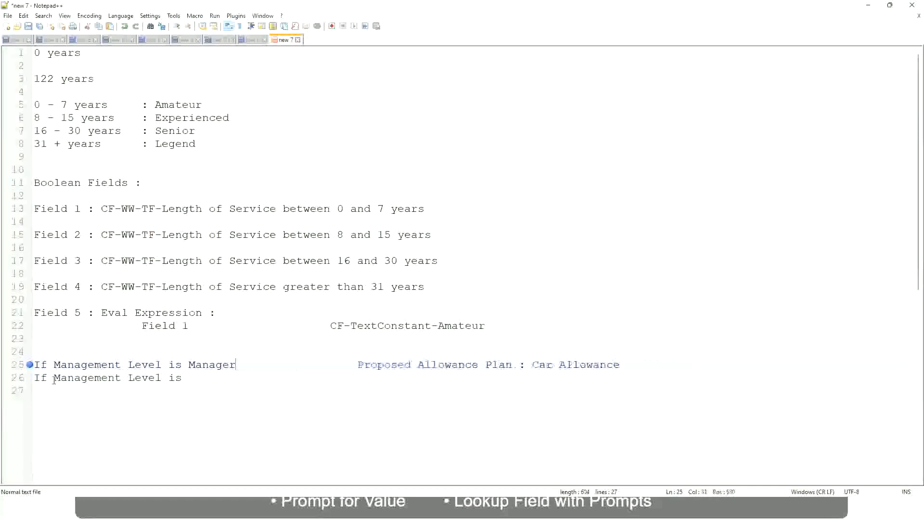
Step: Complete the second condition line with Director and the outcome "Executive Allowance", aligned with the outcome above
key("Down")
type("Director                 ")
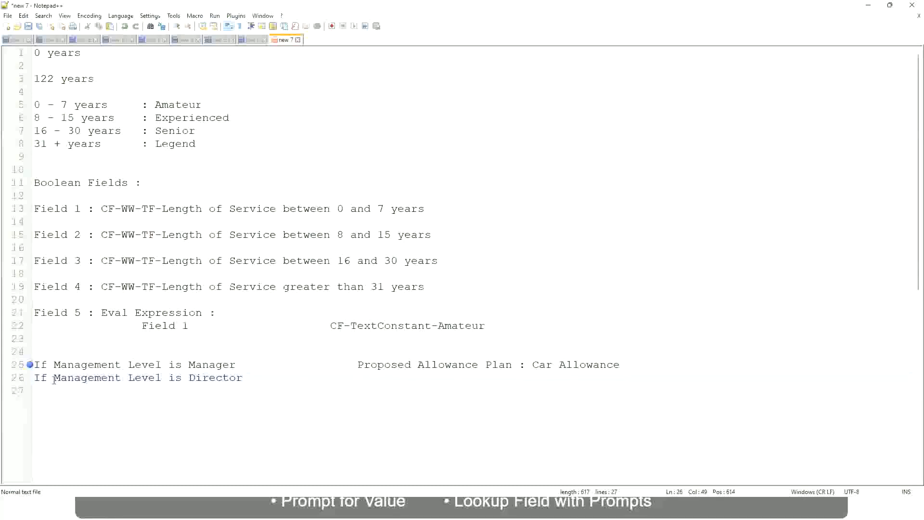
type("Executive ")
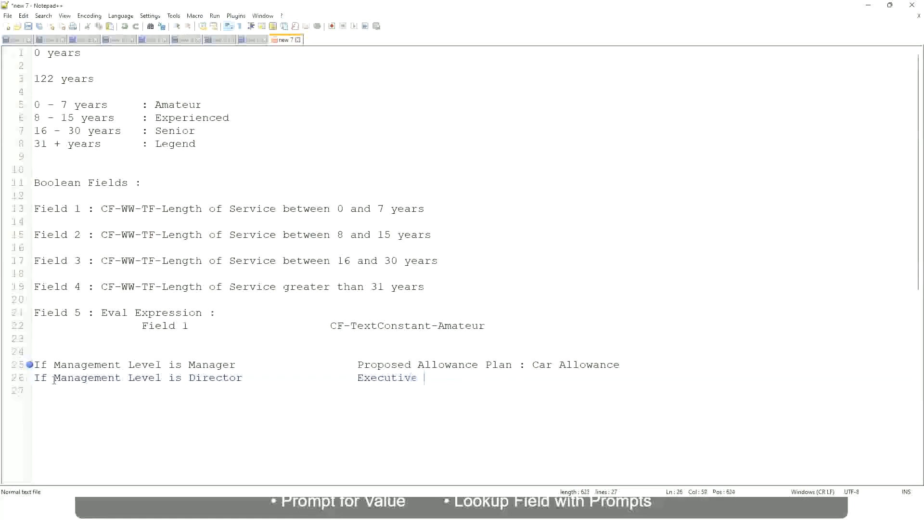
type("Allo")
key("Return")
Step: Start a third condition line reading "If Management Level is"
key("Return")
type("If Mana")
key("Return")
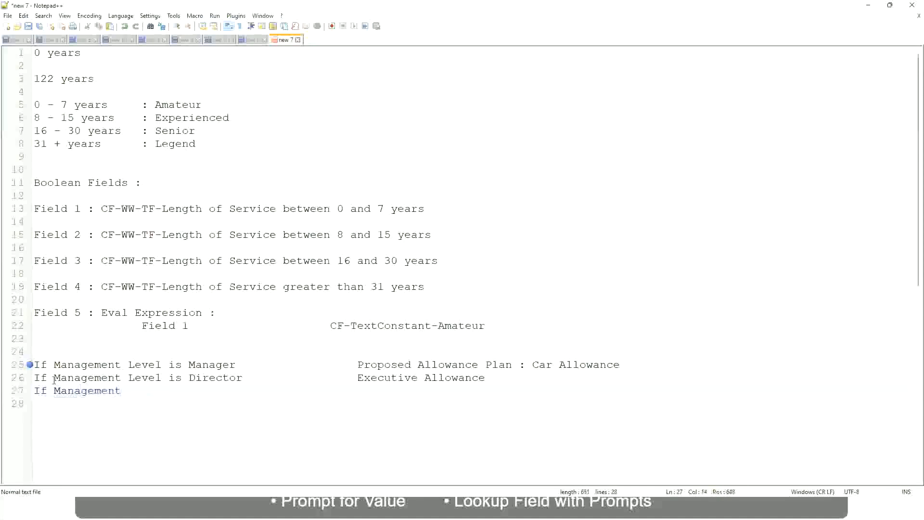
type("le")
key("BackSpace")
key("BackSpace")
type("le")
key("BackSpace")
key("BackSpace")
type("Le")
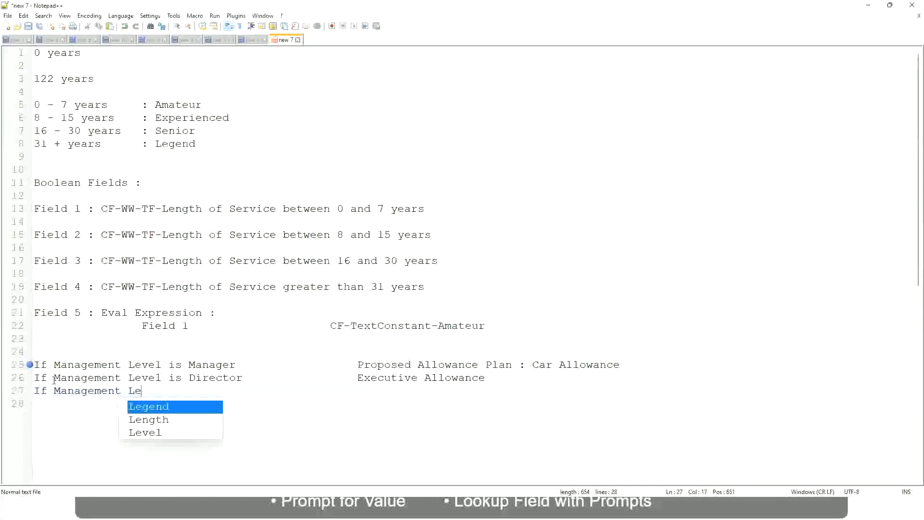
key("Down")
key("Down")
key("Return")
type("is ")
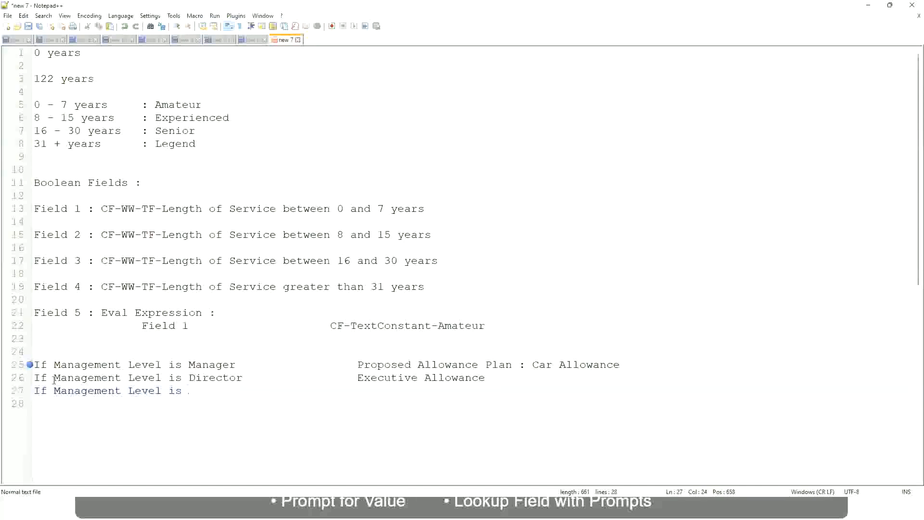
Step: Complete the third condition line with CEO and the aligned outcome "CEO Allowance"
type("CEO")
key("Tab")
key("Tab")
type("CEO Allowance")
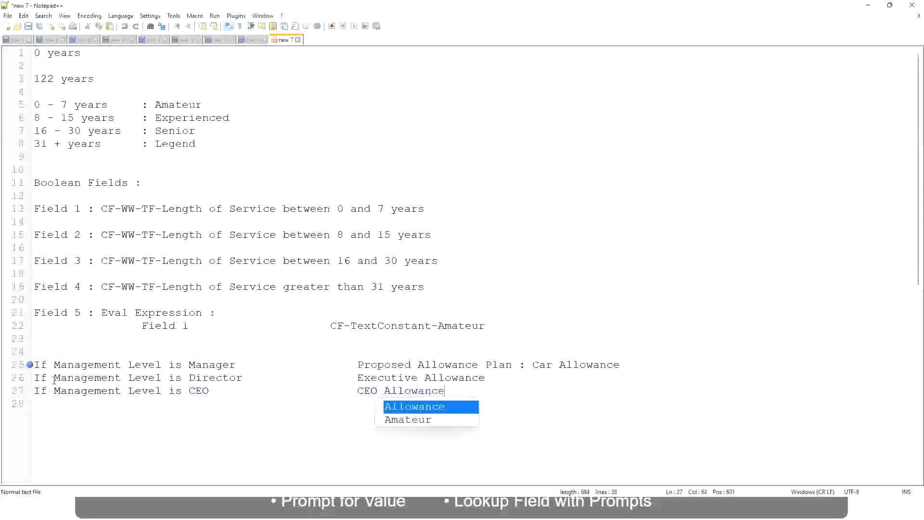
key("Escape")
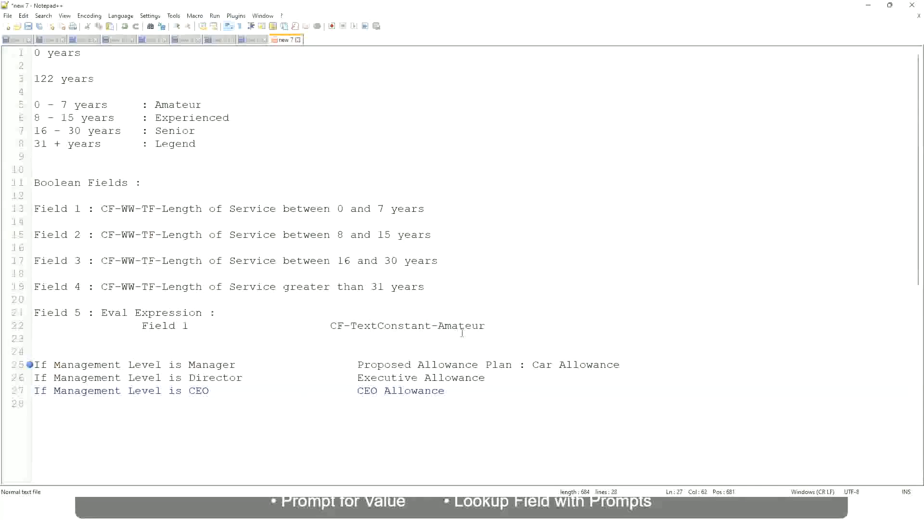
left_click(532, 364)
left_click_drag(532, 364, 621, 364)
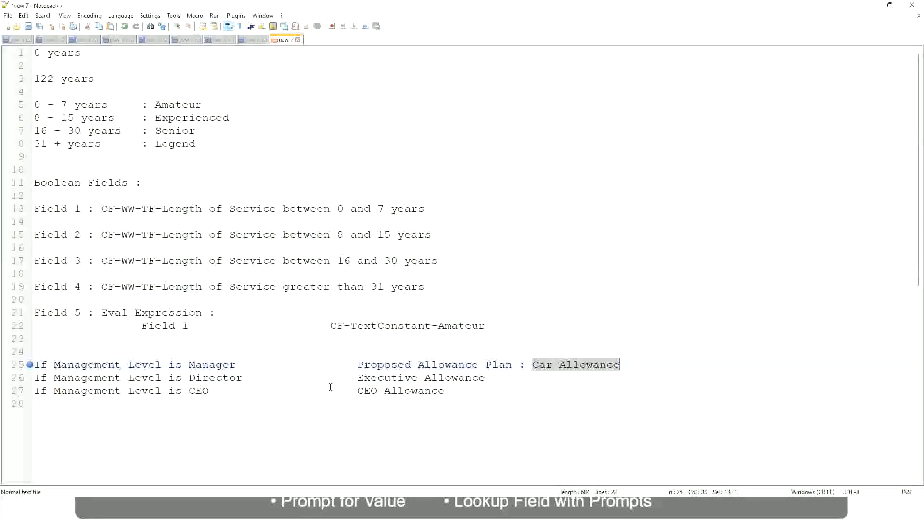
left_click(433, 365)
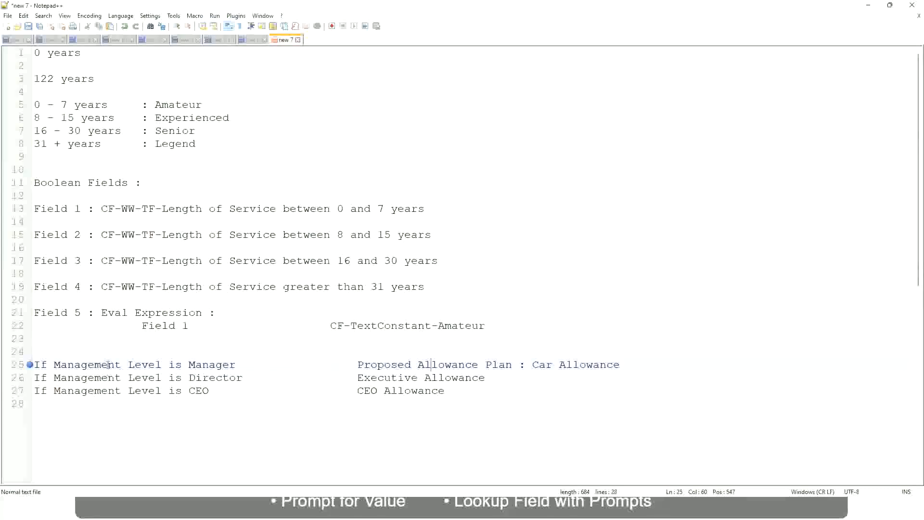
left_click(188, 364)
Step: Replace the whole outcome text on the Manager line with "First Line Manager"
left_click_drag(359, 364, 633, 361)
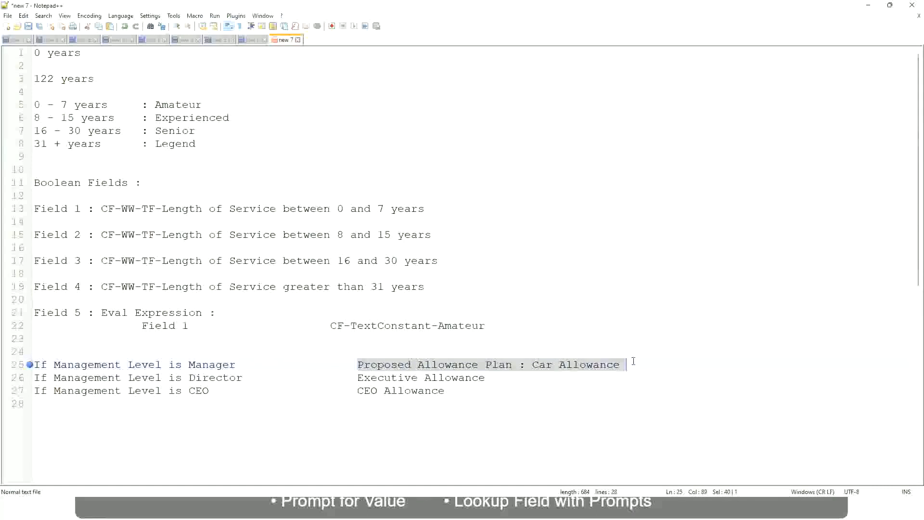
type("Managers")
key("BackSpace")
key("BackSpace")
key("BackSpace")
key("BackSpace")
key("BackSpace")
key("BackSpace")
key("BackSpace")
key("BackSpace")
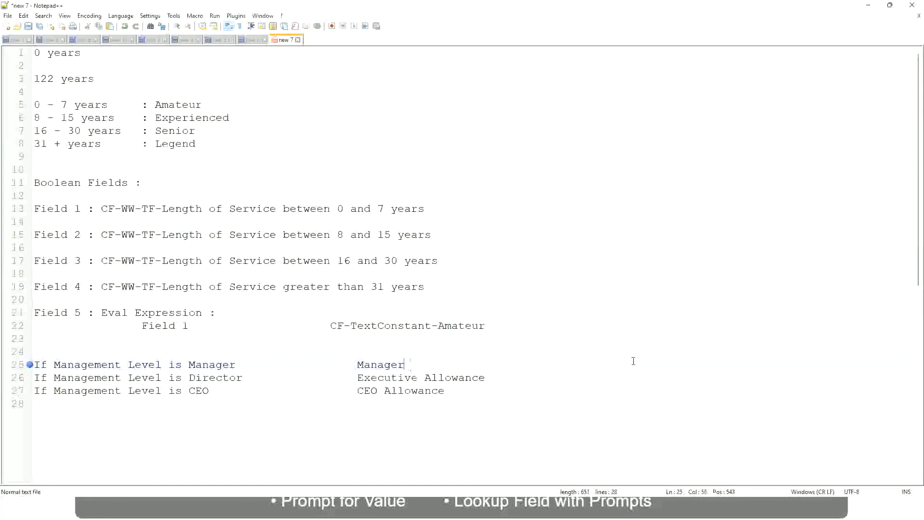
type("First Line Ma")
type("nager")
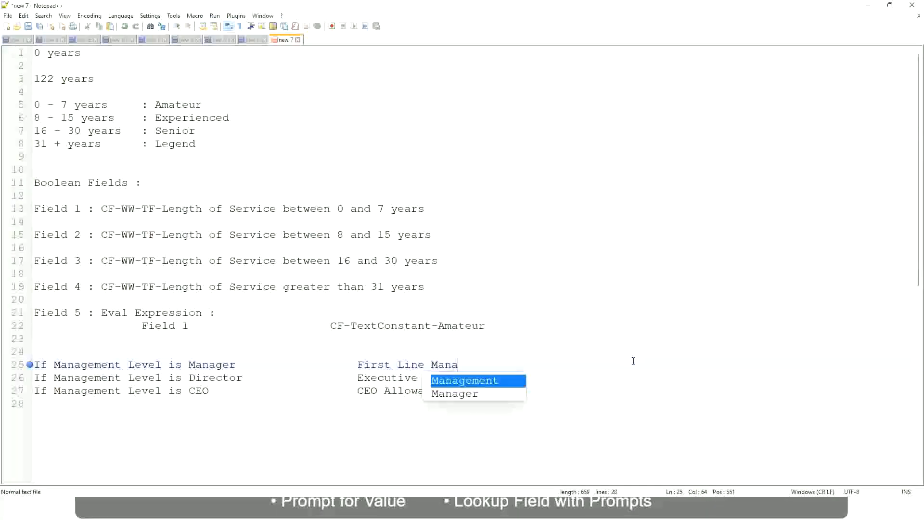
Step: Insert "Name of the" before "First Line Manager" in the outcome on the Manager line
key("Left")
key("Left")
key("Left")
key("Left")
key("Left")
key("Left")
key("Left")
key("Left")
key("Left")
key("Left")
key("Left")
key("Left")
key("Left")
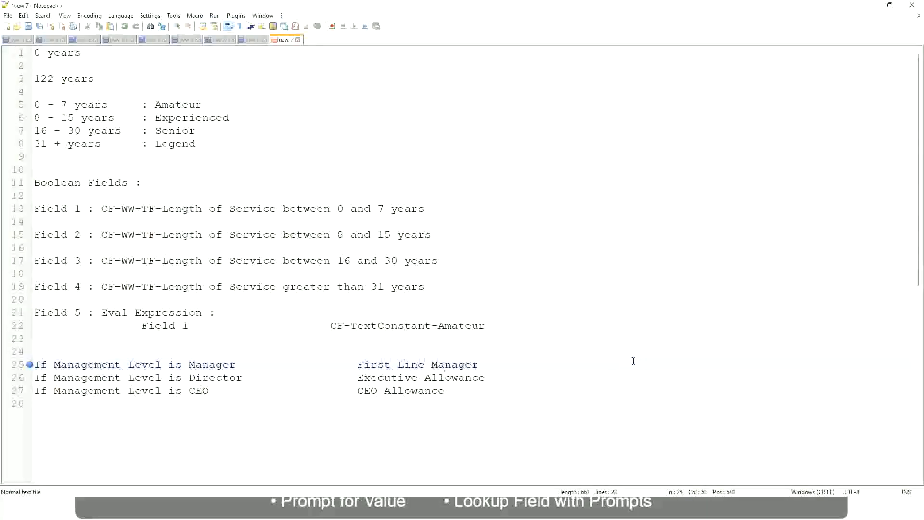
type("Name of the")
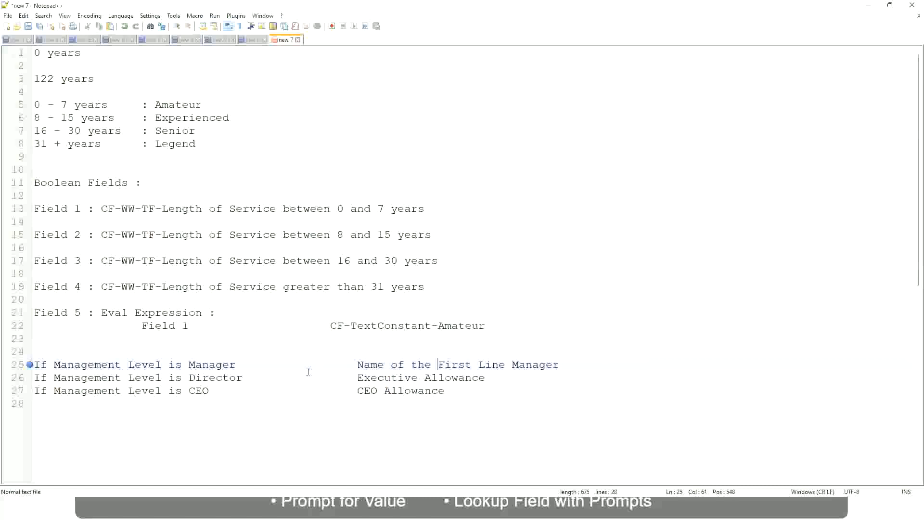
Step: Replace the Director line's outcome with "Name of Manager" and change "First" to "Second" in the Manager line's outcome
left_click_drag(358, 377, 485, 377)
type("Name")
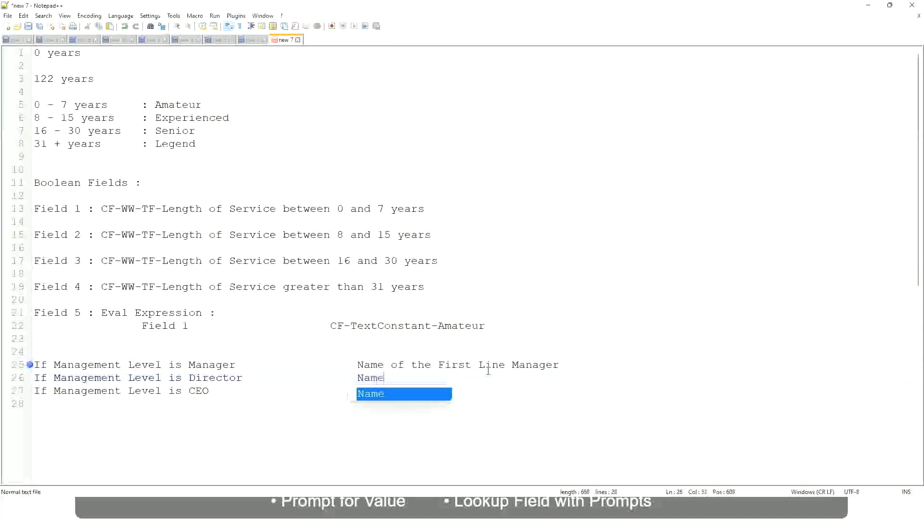
type(" of ")
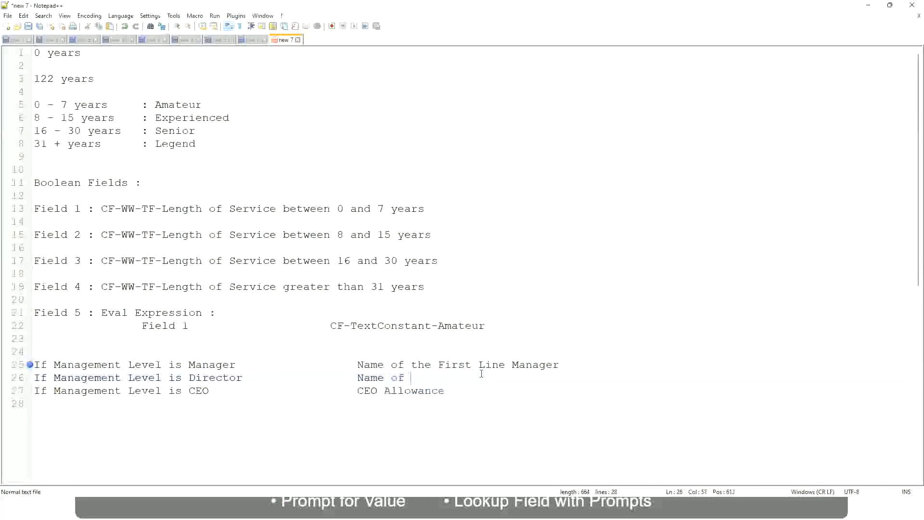
type("First")
key("BackSpace")
key("BackSpace")
key("BackSpace")
key("BackSpace")
key("BackSpace")
key("BackSpace")
double_click(453, 366)
type("Second")
key("BackSpace")
type("Manager")
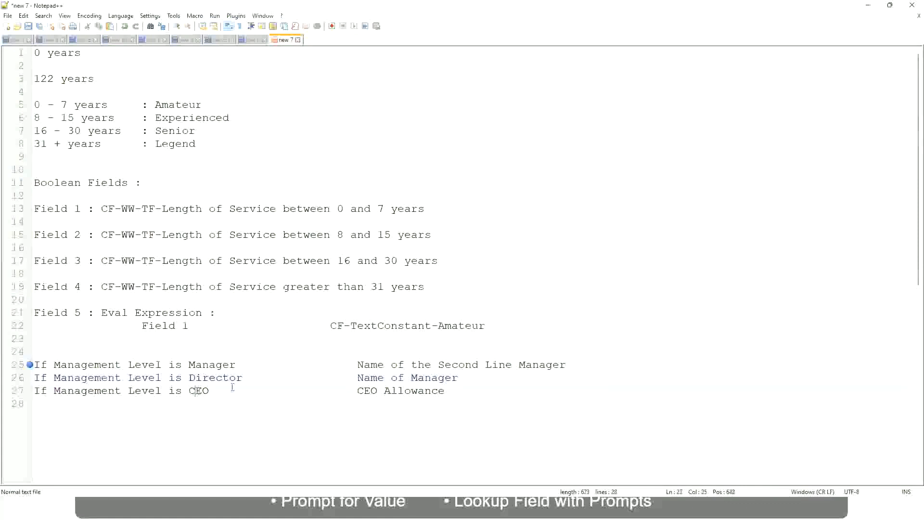
Step: Replace the CEO line's outcome with "name of CEO/Himself/Herself"
left_click_drag(357, 391, 457, 390)
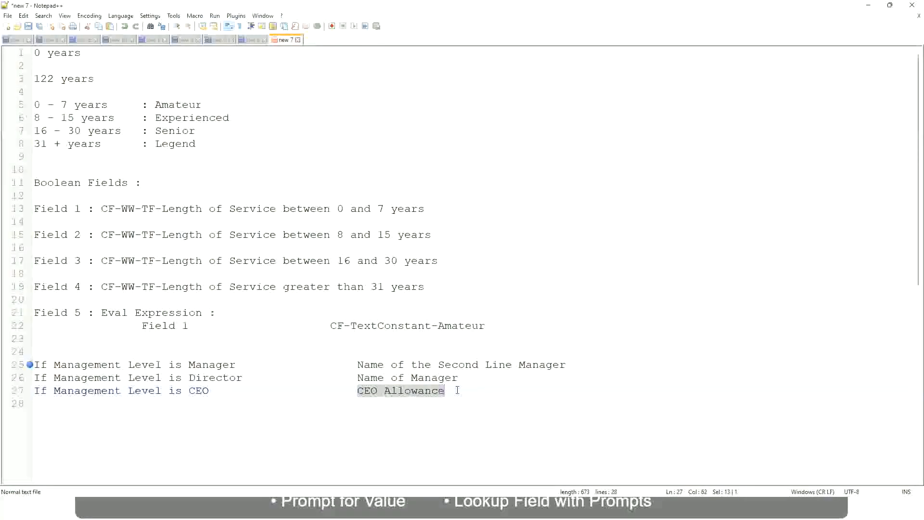
type("name of CEO ")
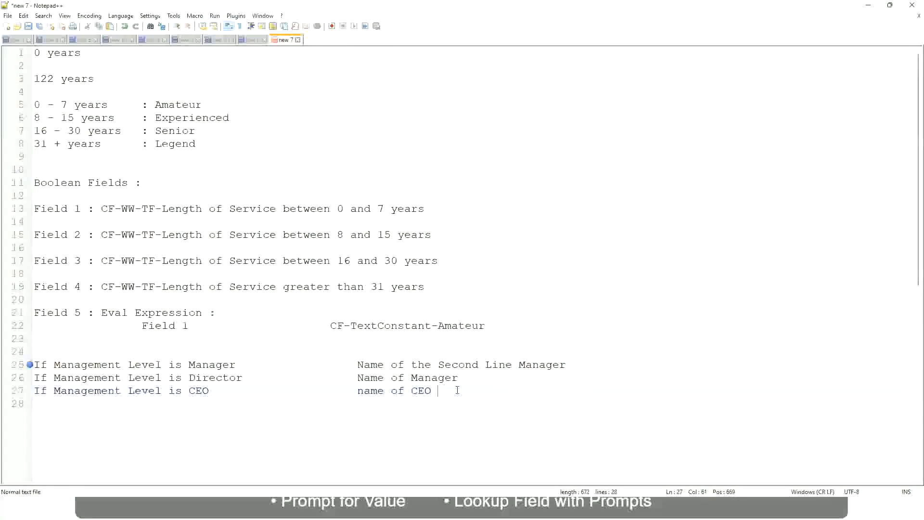
type("/Himself/Herself")
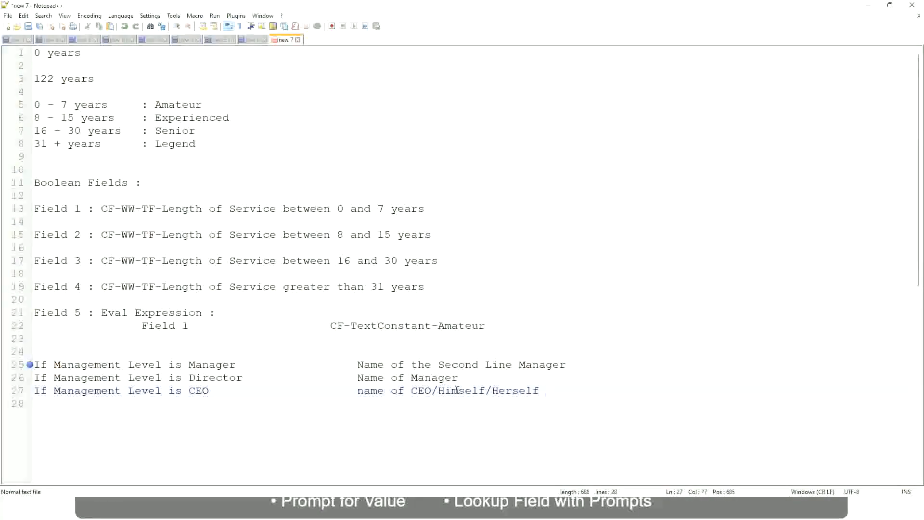
Step: Review the Manager, Director and CEO conditions line by line against their outcomes
left_click(333, 392)
left_click(101, 365)
left_click(140, 364)
left_click(214, 365)
left_click(227, 377)
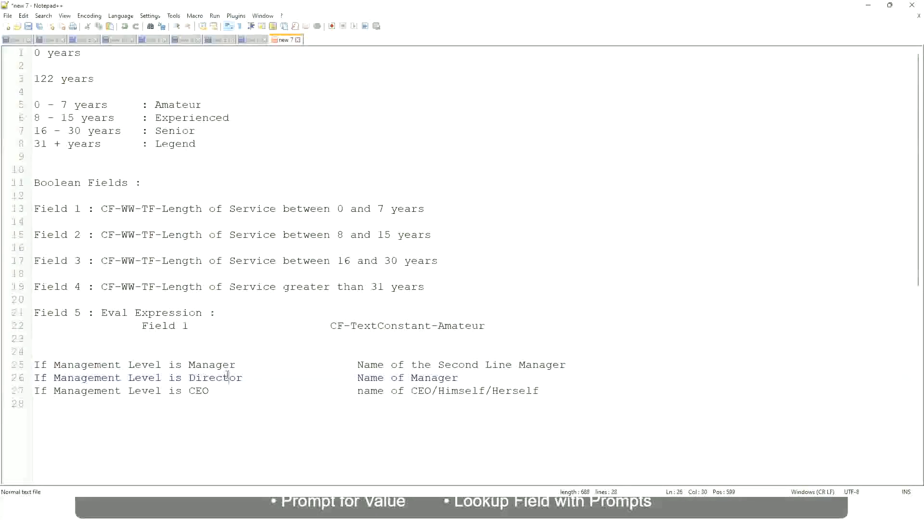
left_click(459, 378)
left_click(207, 378)
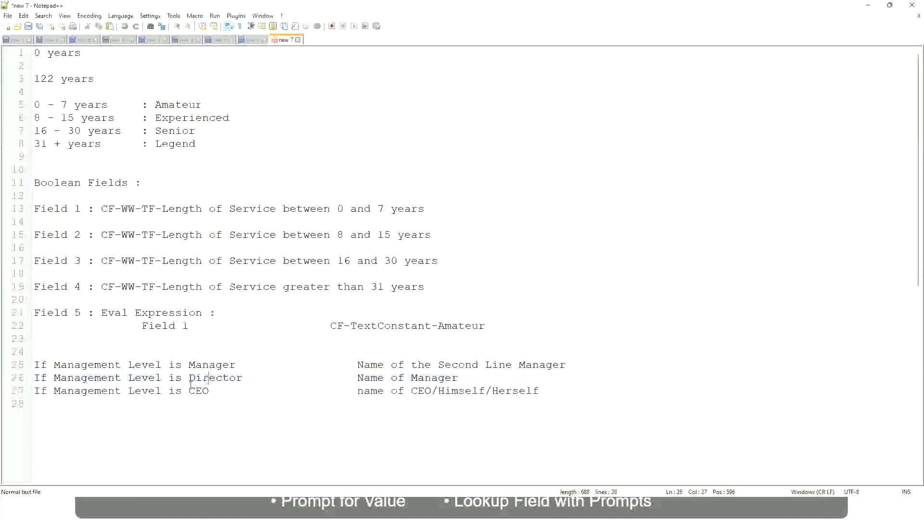
left_click(198, 391)
left_click(433, 392)
left_click(542, 391)
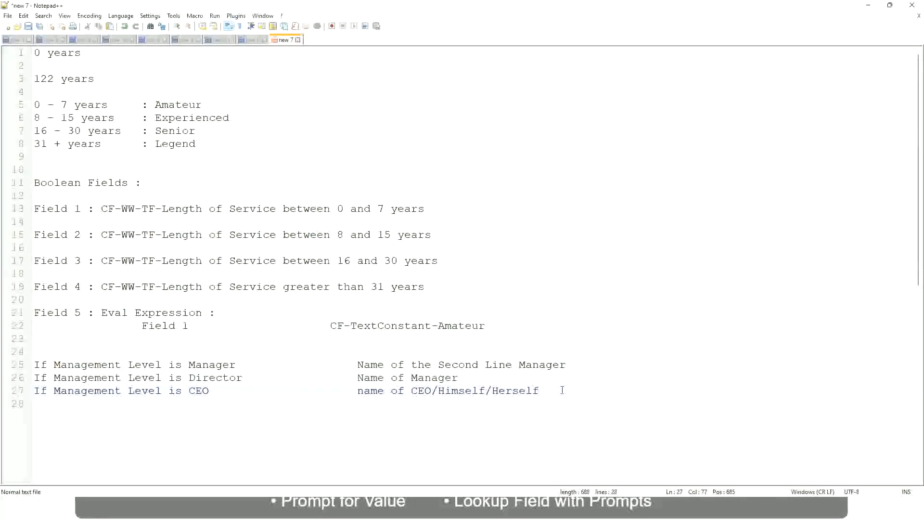
left_click_drag(558, 390, 16, 370)
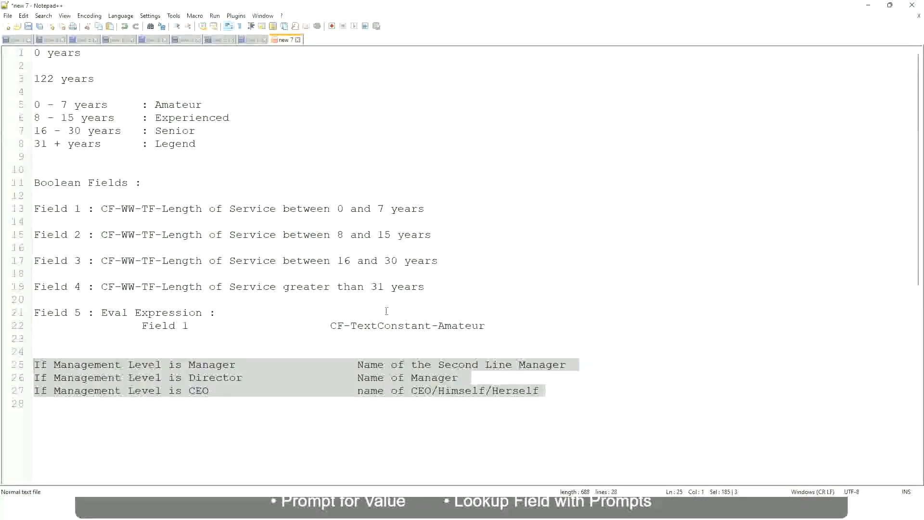
Step: Examine the Manager line's condition together with its second line manager outcome
left_click(391, 364)
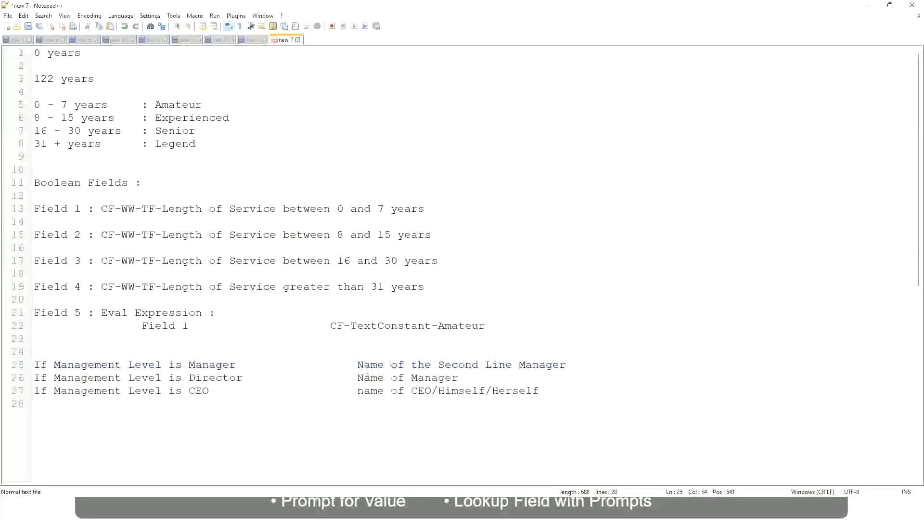
left_click_drag(357, 364, 567, 364)
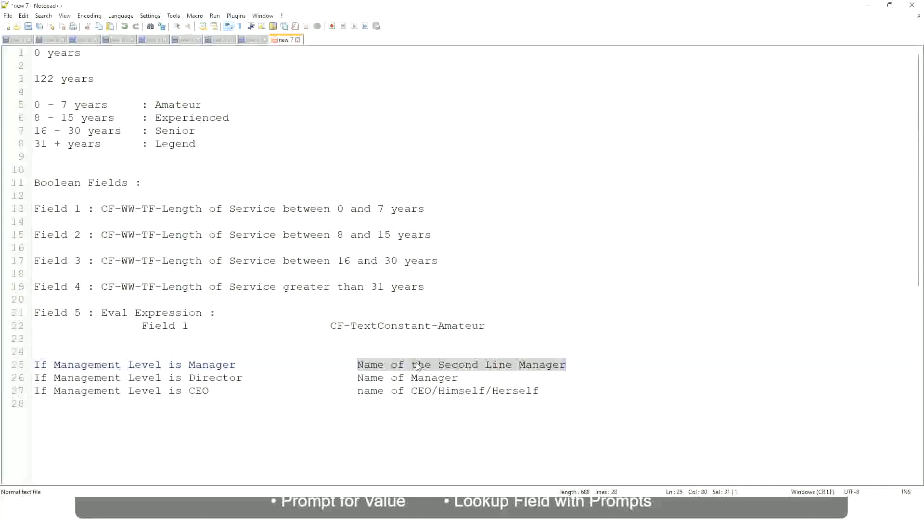
left_click(432, 370)
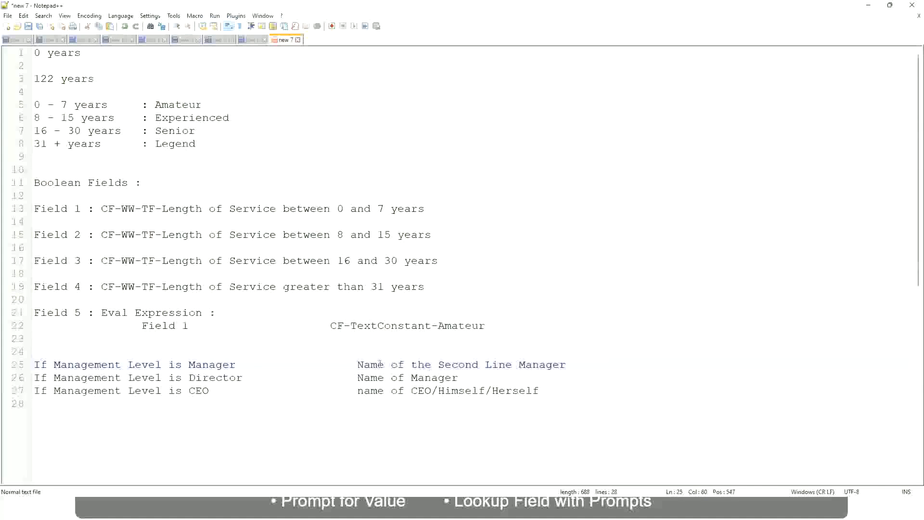
left_click_drag(357, 364, 568, 364)
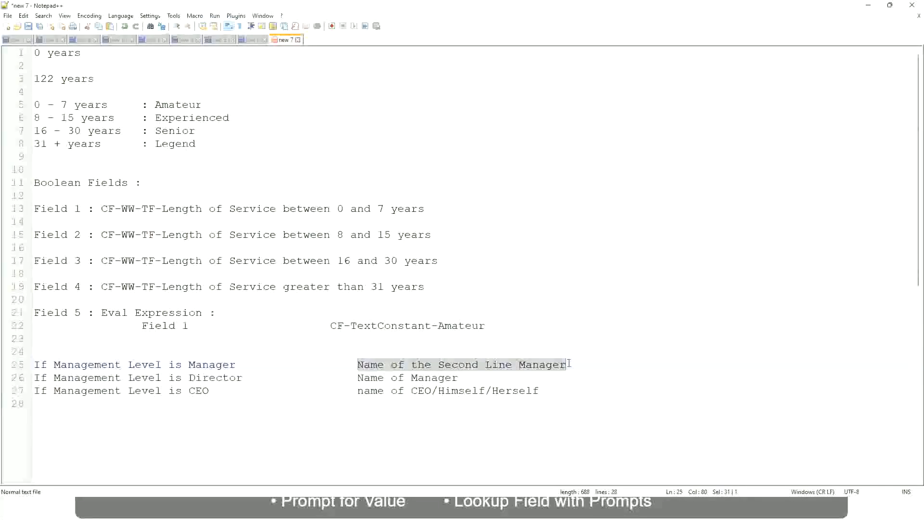
left_click(474, 365)
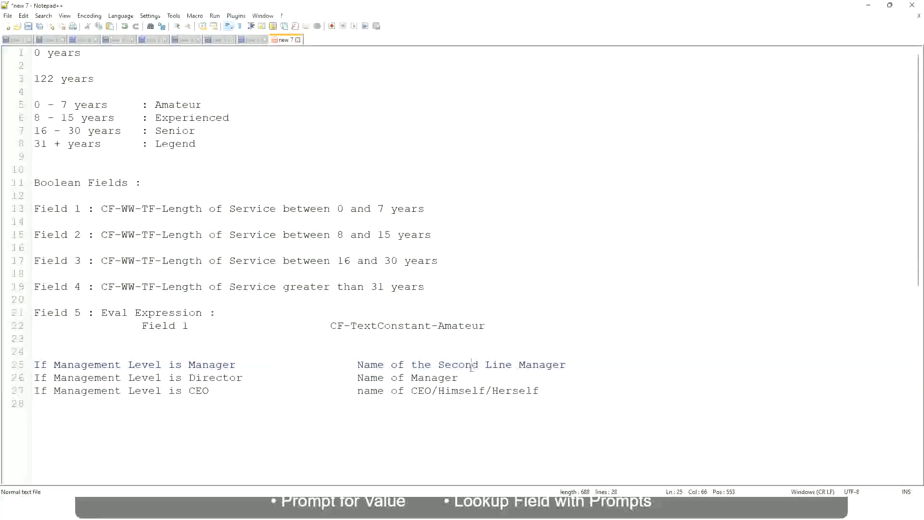
left_click(241, 364)
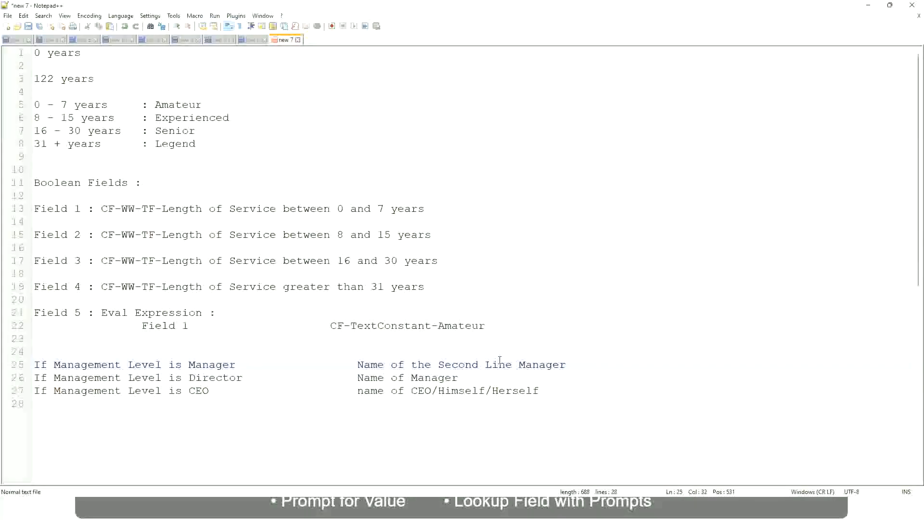
left_click(473, 364)
left_click_drag(505, 365, 512, 364)
left_click(580, 362)
left_click(545, 358)
Step: Compare the constant experience band names with the outcomes on the management level lines
double_click(178, 106)
double_click(187, 117)
double_click(176, 131)
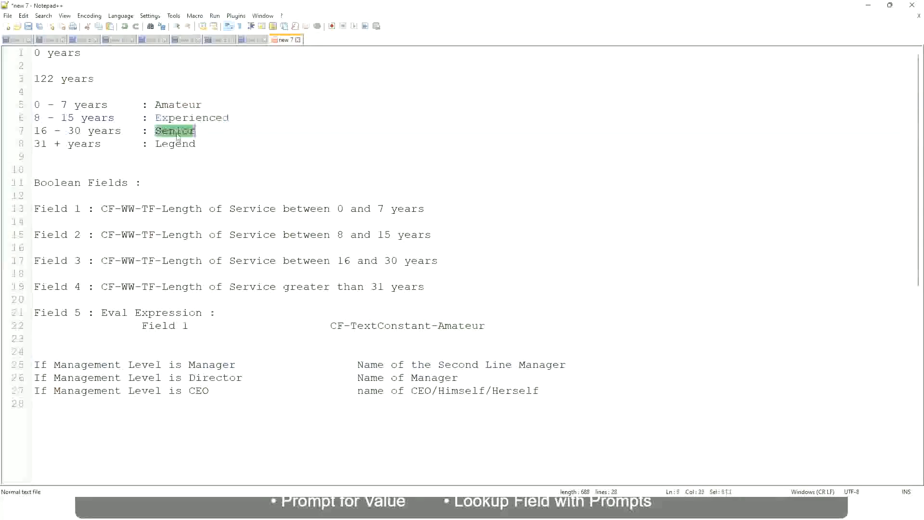
left_click(175, 144)
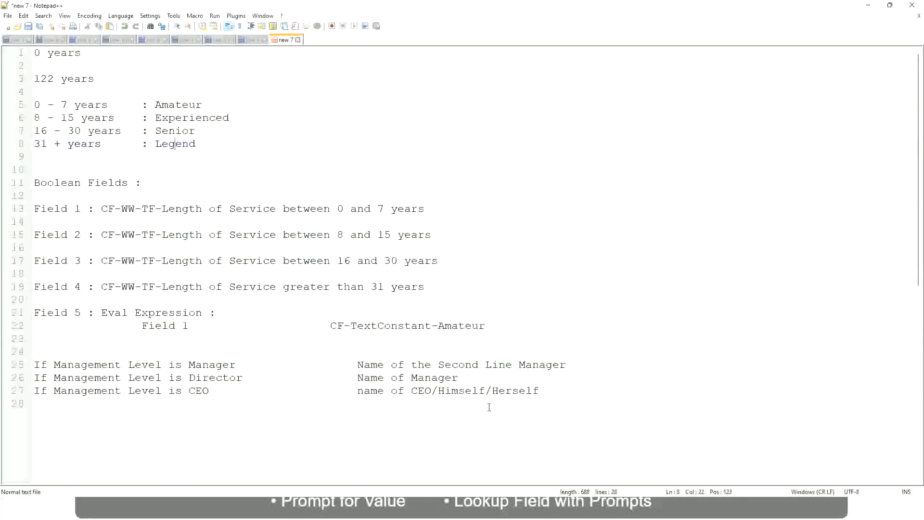
left_click(472, 391)
left_click(444, 365)
left_click(249, 378)
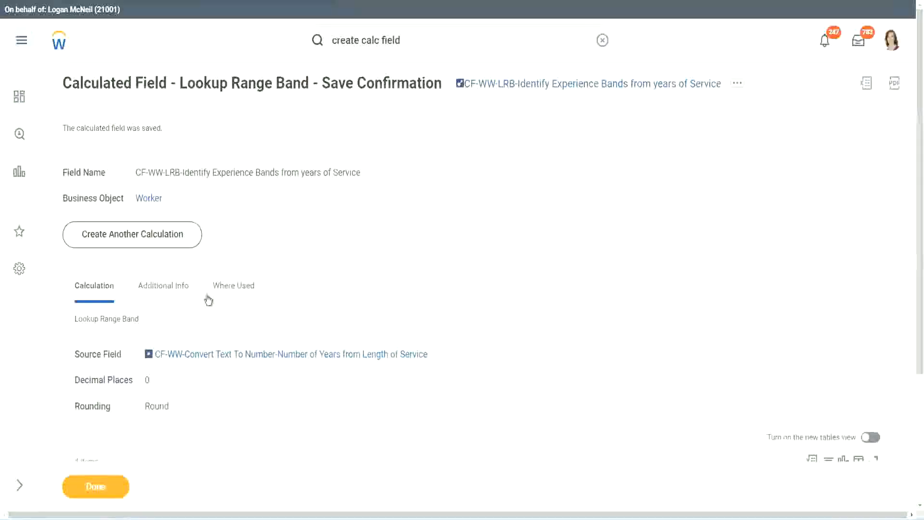
Step: Switch to Workday, copy the name of the saved lookup range band calculated field and finish its save confirmation
scroll(343, 163, "down", 3)
scroll(359, 185, "up", 3)
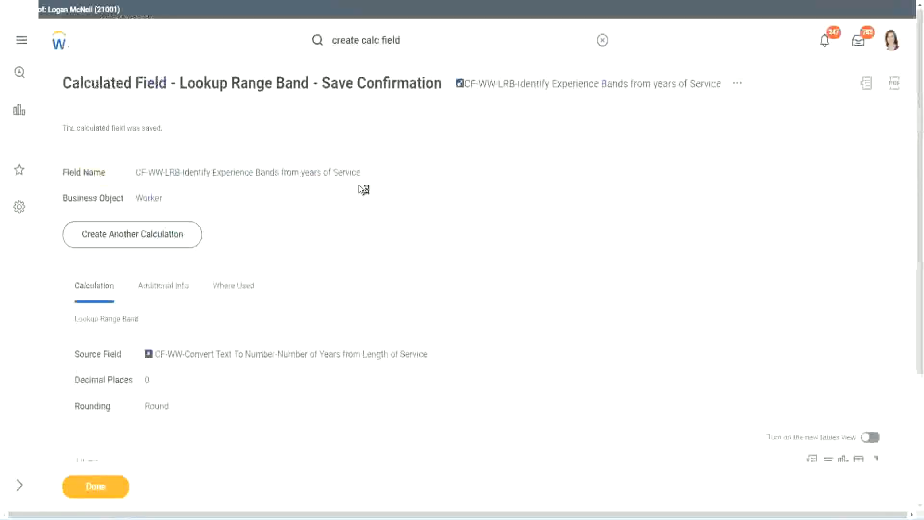
right_click(541, 90)
left_click(572, 143)
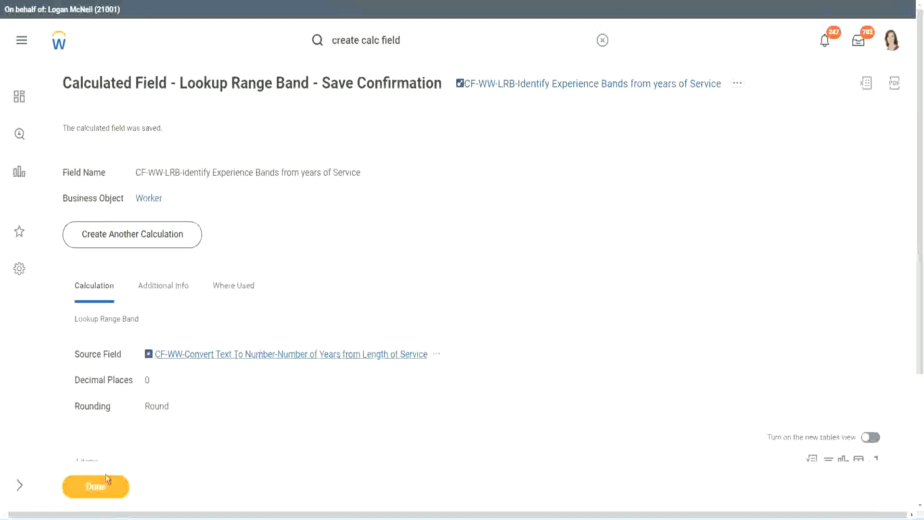
left_click(90, 488)
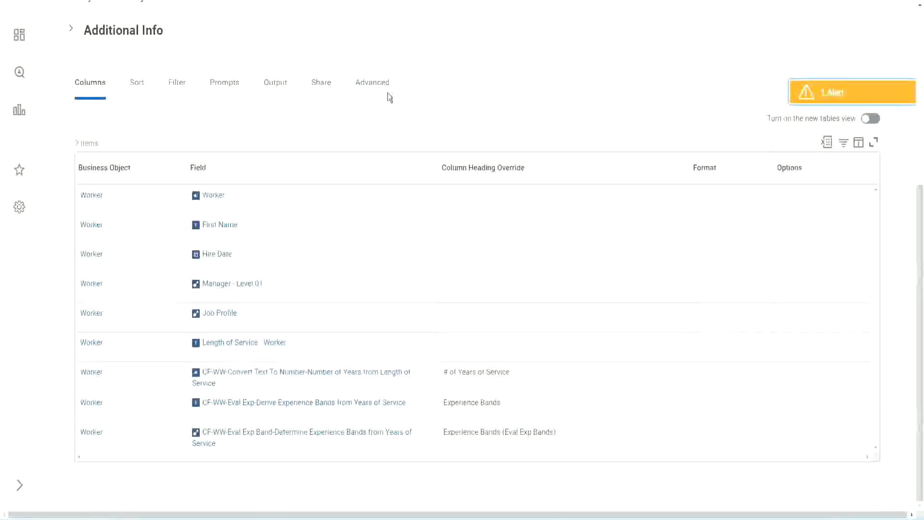
Step: Open the WW Employee Details custom report for editing
scroll(400, 128, "up", 6)
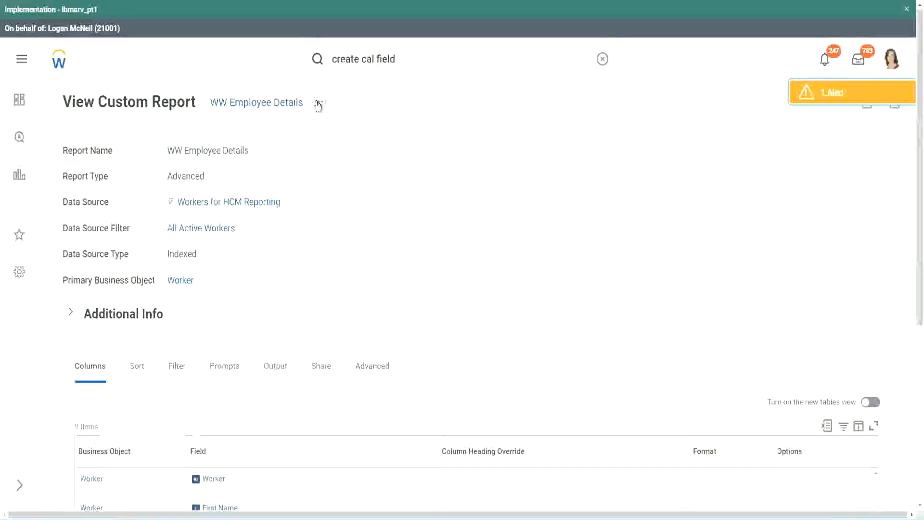
left_click(318, 103)
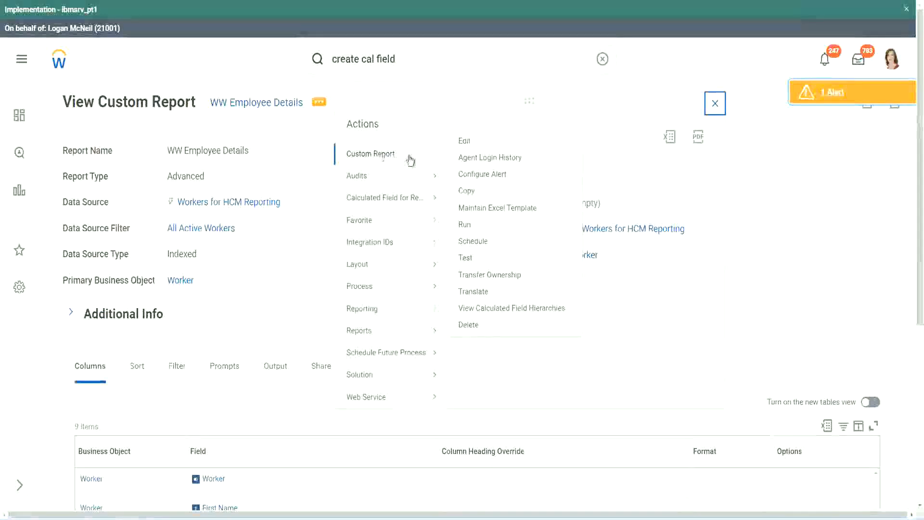
left_click(470, 142)
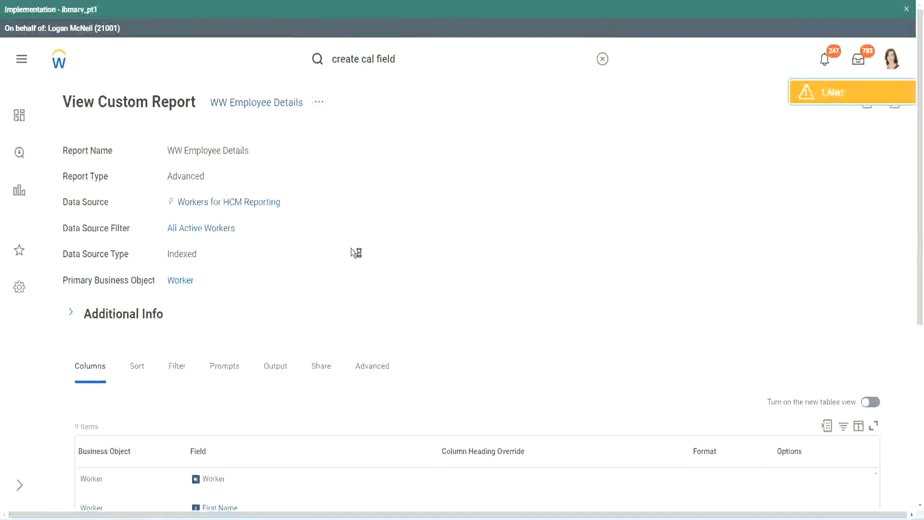
Step: Add a Worker column after the last one, using the field CF-WW-LRB-Identify Experience Bands from years of Service
scroll(351, 250, "down", 6)
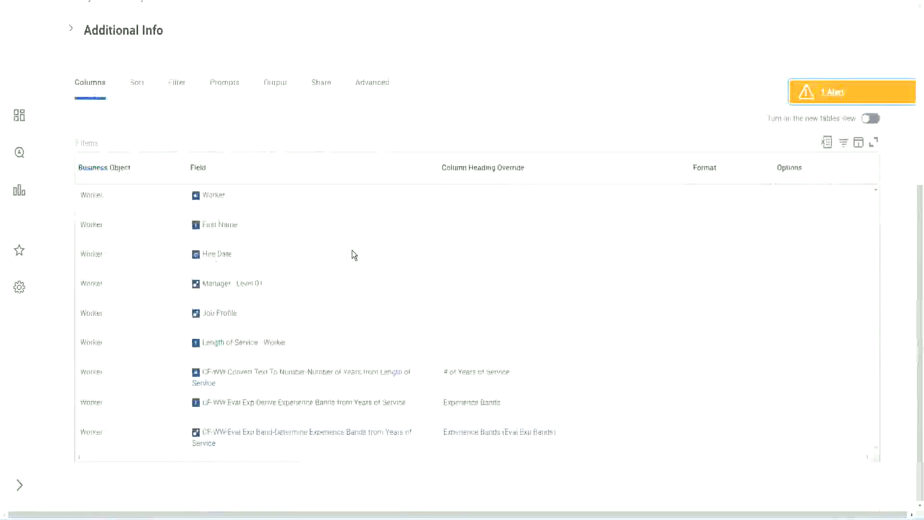
scroll(346, 268, "down", 9)
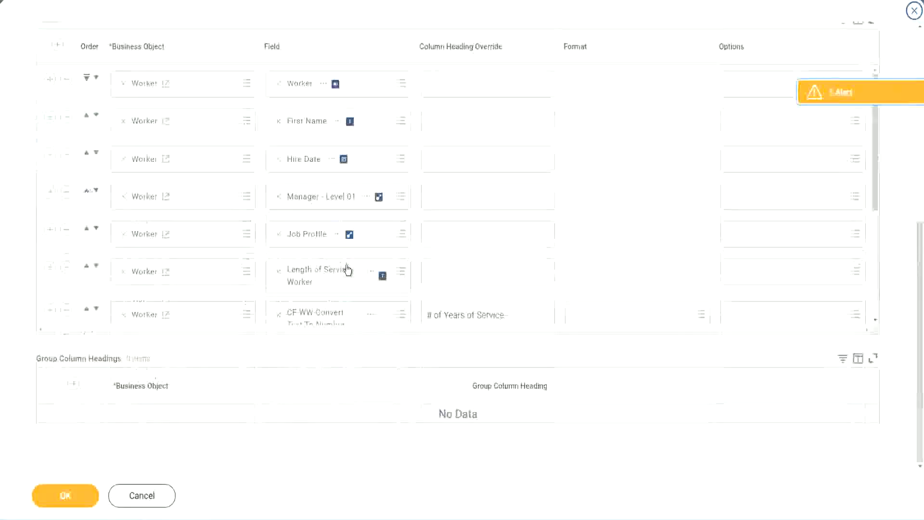
scroll(212, 278, "down", 4)
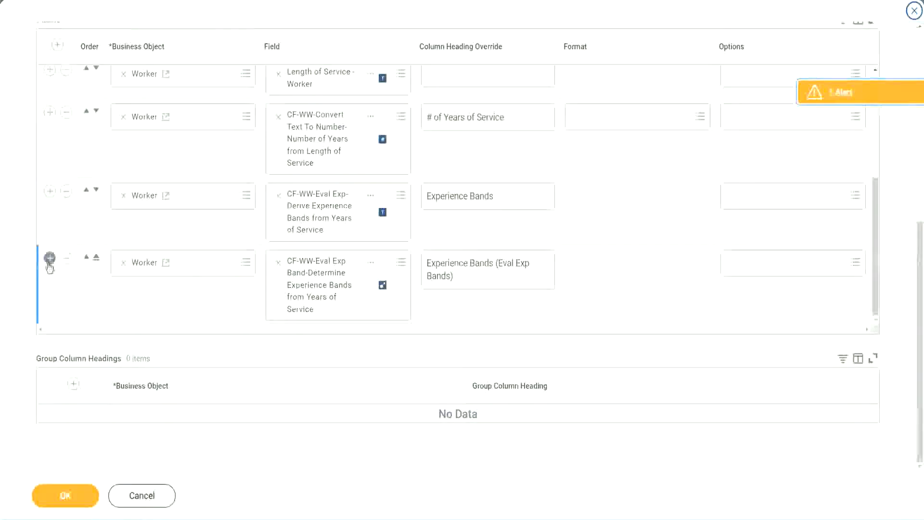
left_click(50, 260)
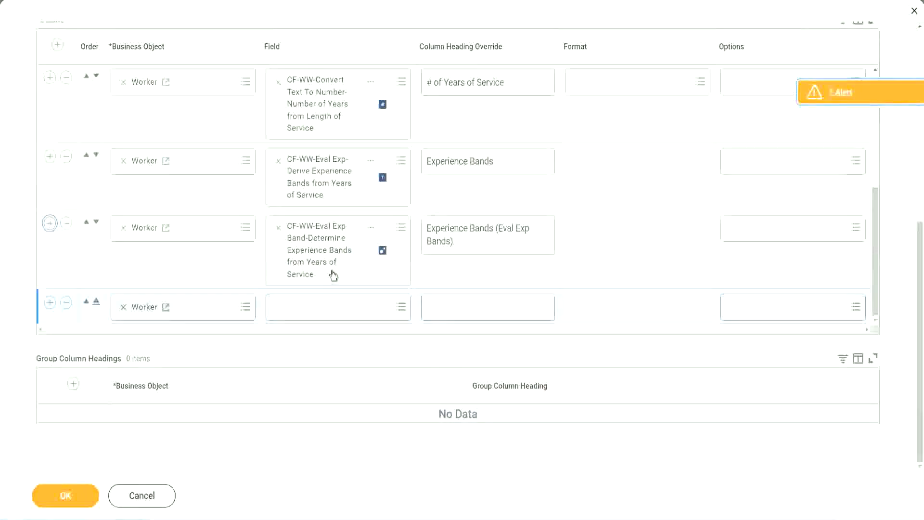
left_click(314, 307)
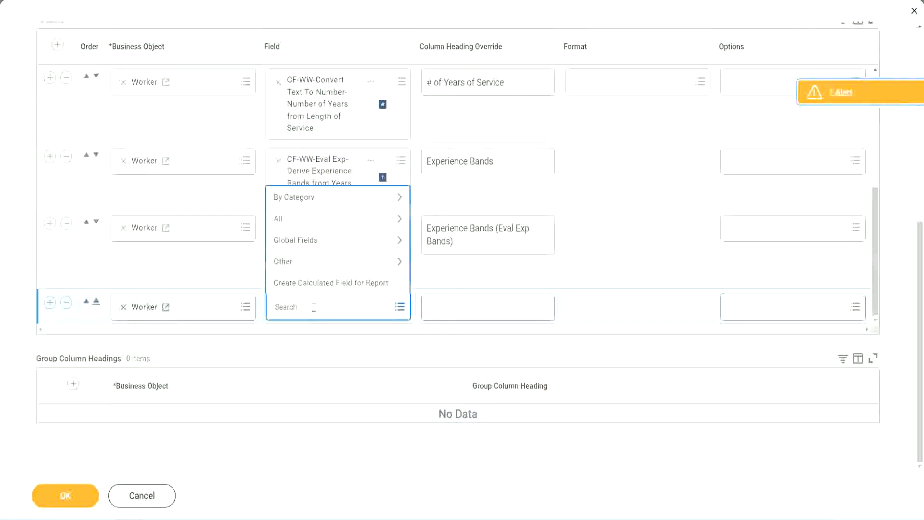
key("ctrl+v")
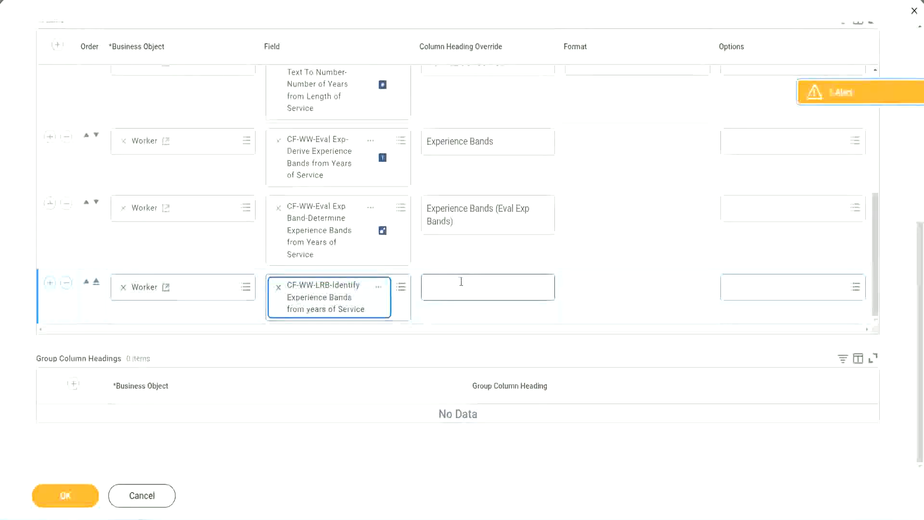
Step: Set the column heading override of the new lookup range band column to Experience Bands (LRB)
left_click(461, 281)
type("Ex")
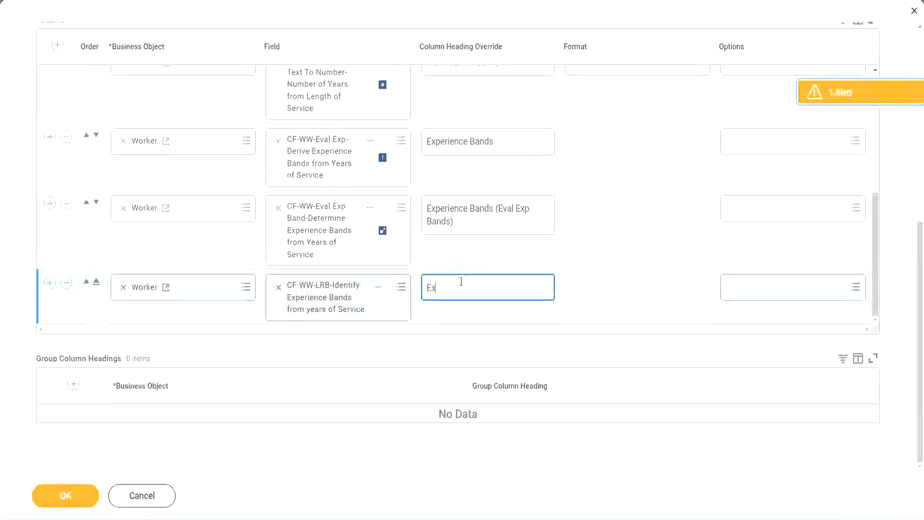
type("pernence")
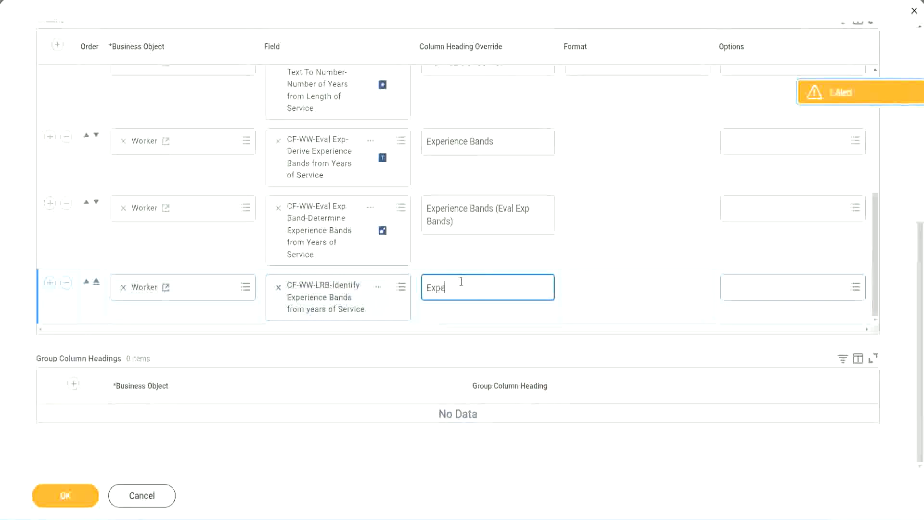
key("BackSpace")
key("BackSpace")
key("BackSpace")
key("BackSpace")
key("BackSpace")
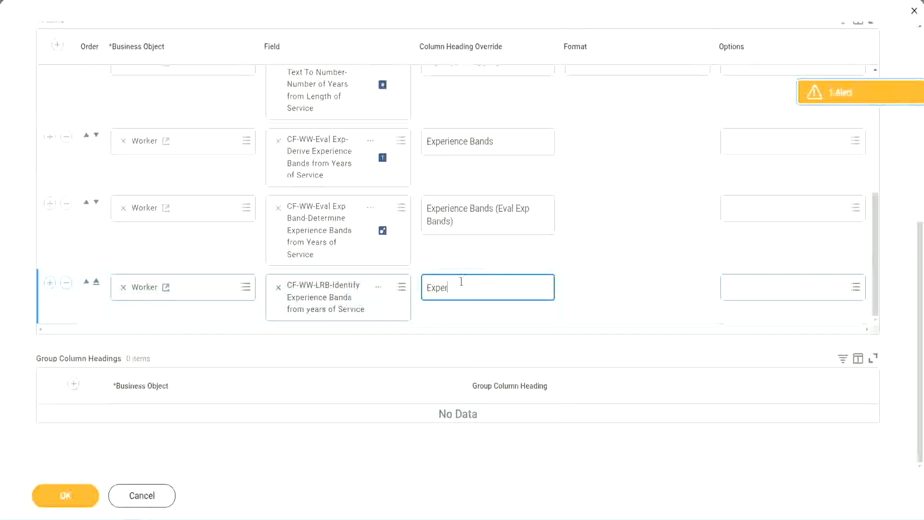
type("ience Bands (LRB)")
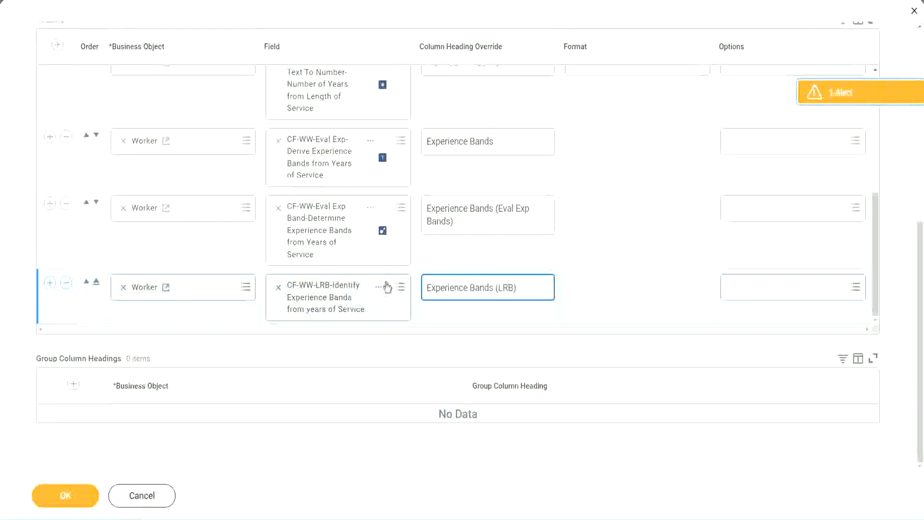
Step: Save the report definition and run WW Employee Details with the worker type, employee type and contingent worker type prompts left blank
left_click(82, 505)
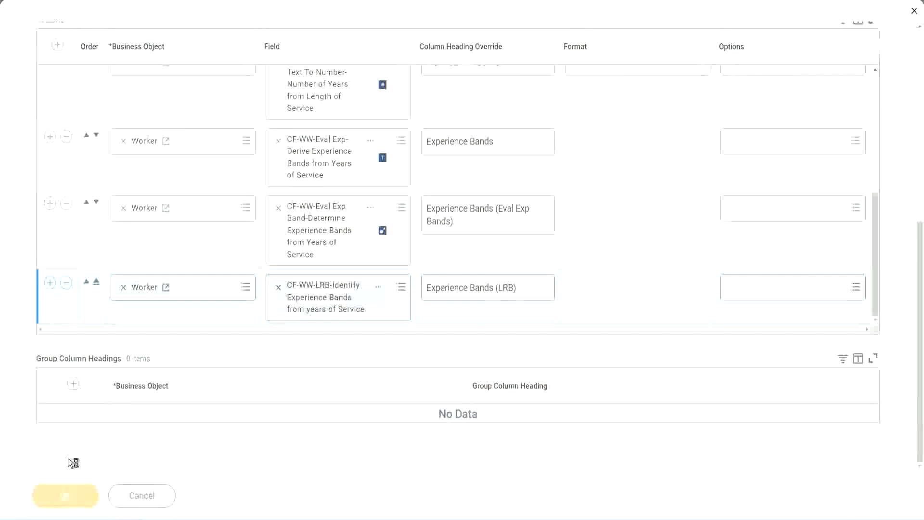
left_click(94, 487)
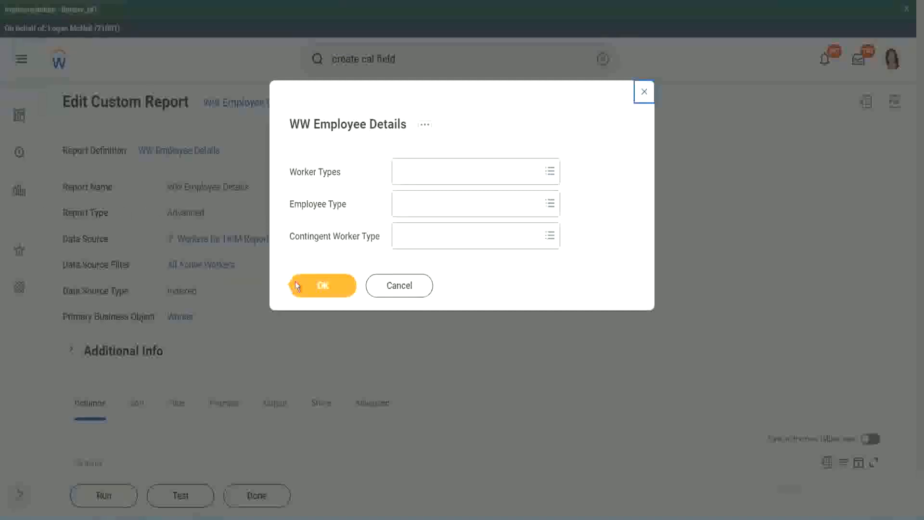
left_click(328, 288)
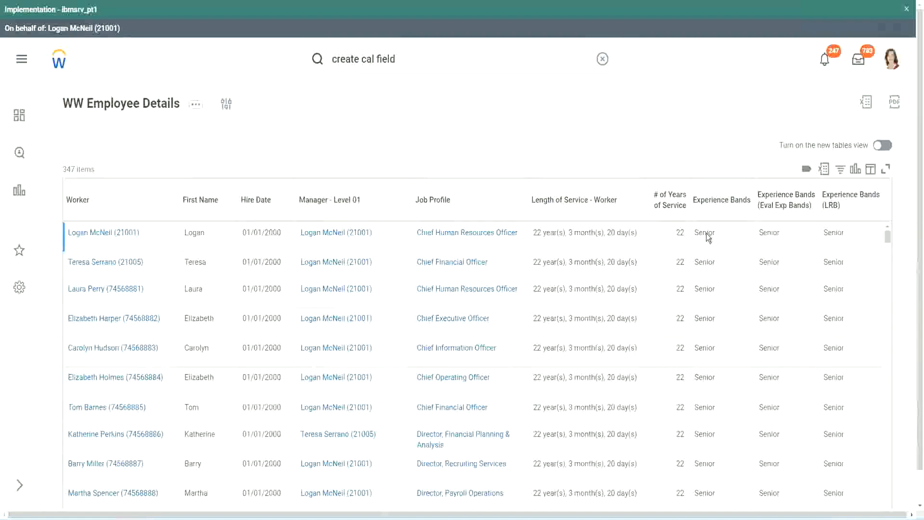
Step: Compare the values of the three experience band columns with the years of service across the worker rows
double_click(707, 233)
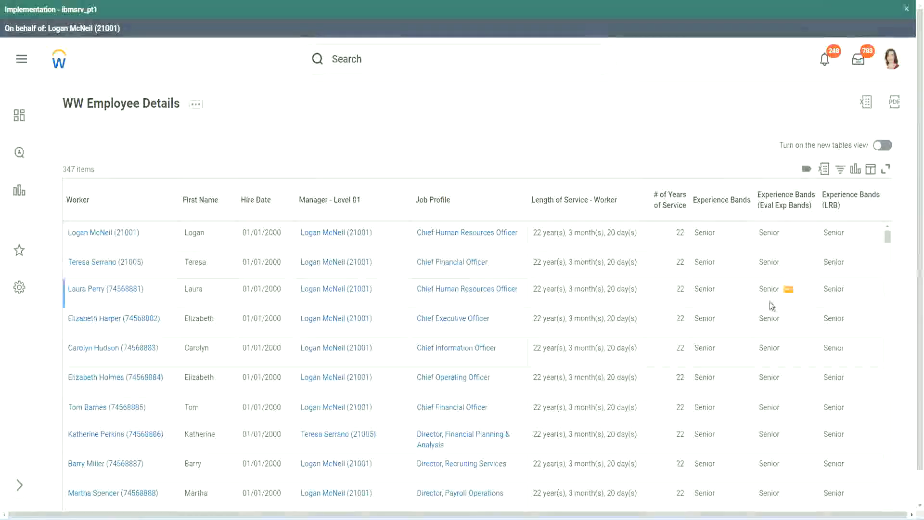
scroll(769, 302, "down", 10)
scroll(765, 330, "down", 3)
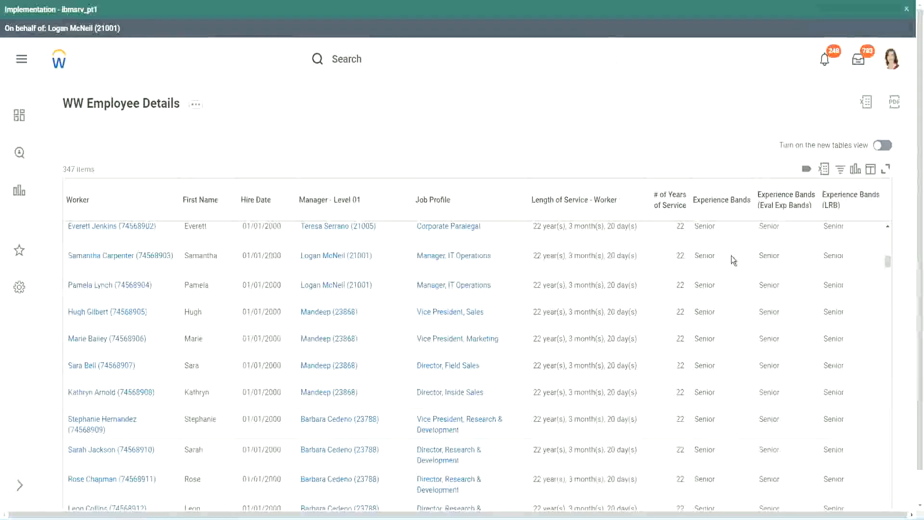
scroll(722, 395, "down", 3)
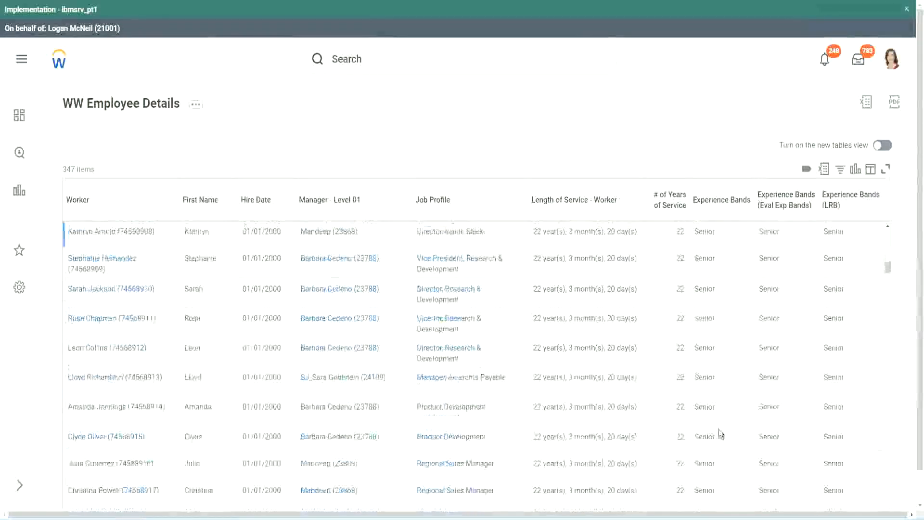
scroll(722, 341, "down", 1)
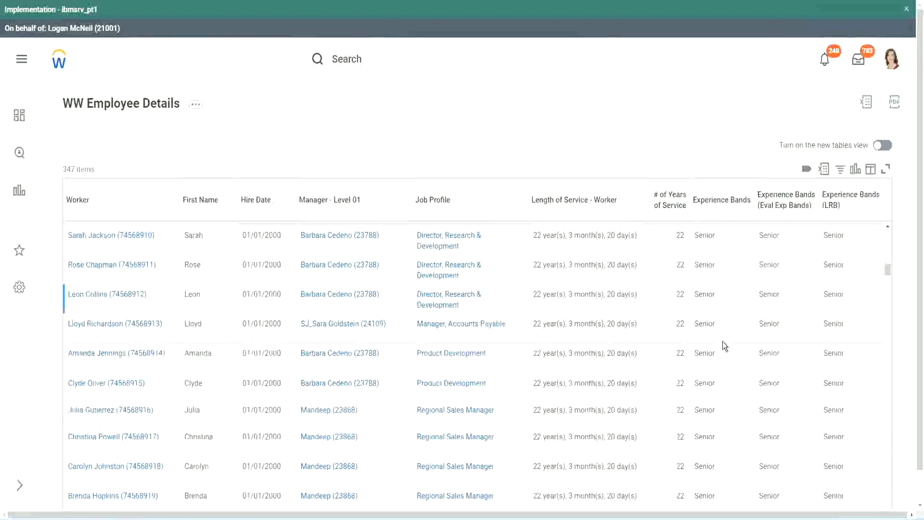